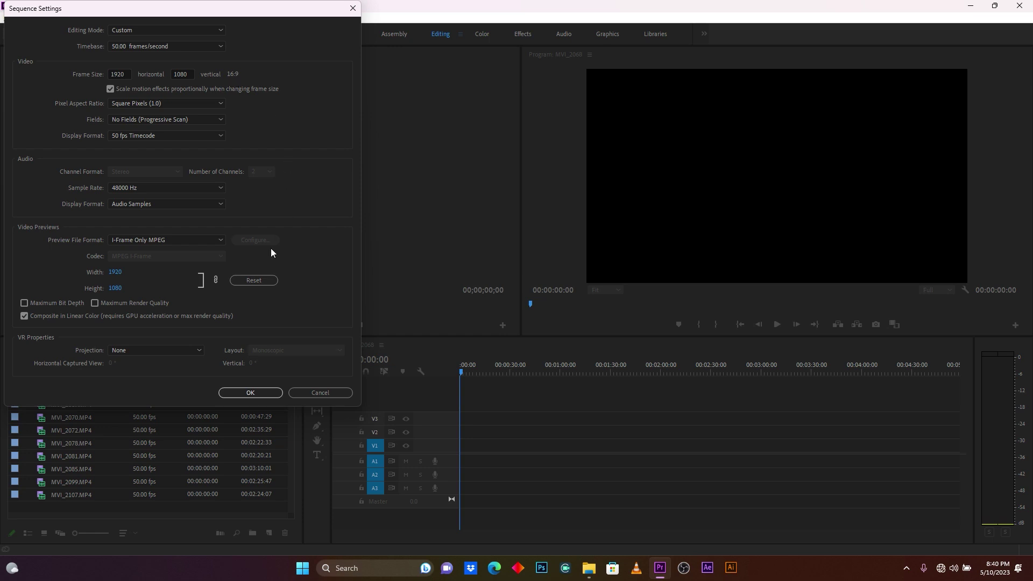
# Step: Confirm the custom 1920×1080, 50 fps sequence settings with OK
pyautogui.click(262, 396)
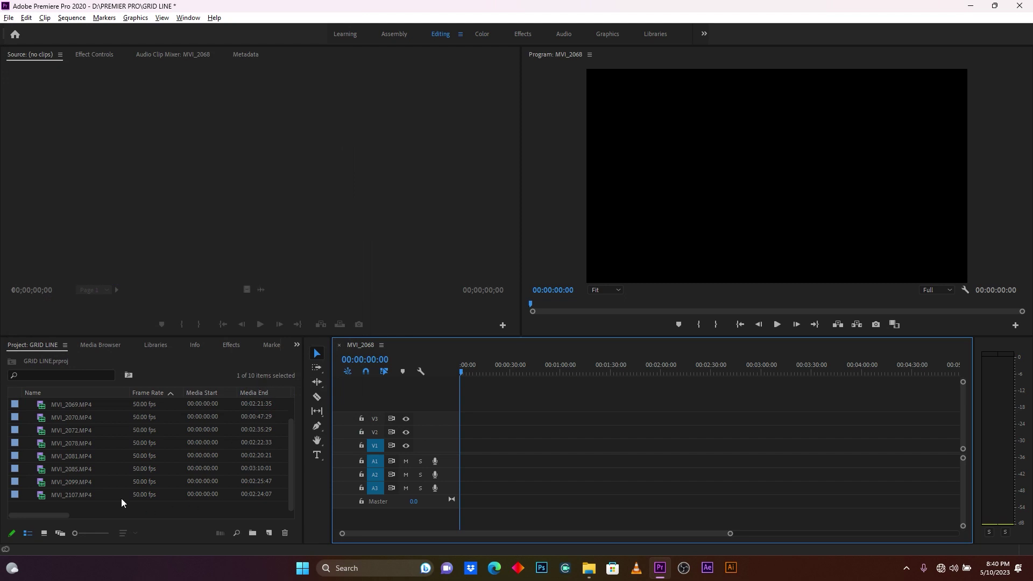
# Step: Drag the nine selected clips onto V1, then delete their A1 audio while V1 is locked
pyautogui.moveTo(84, 506); pyautogui.dragTo(466, 457)
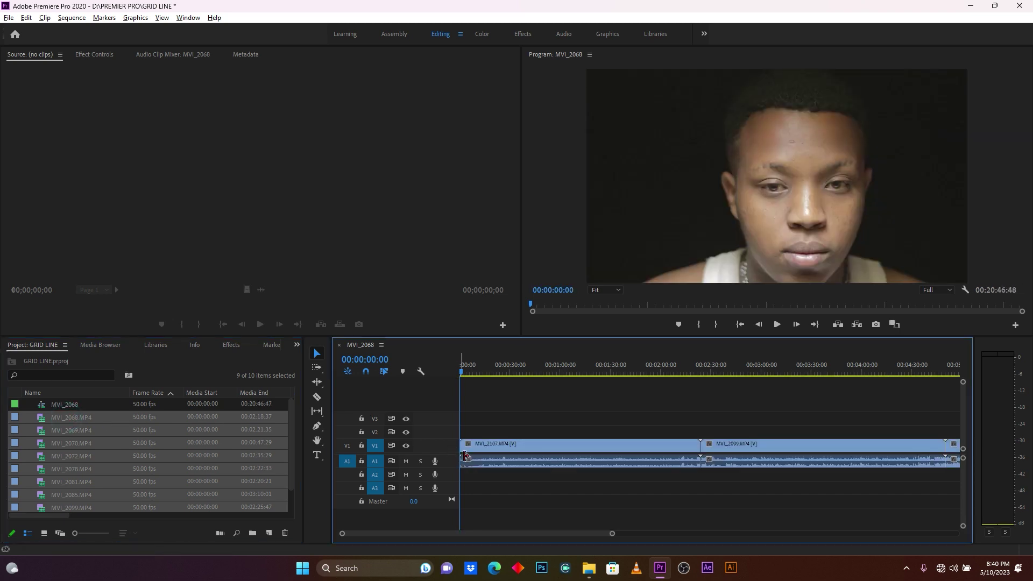
pyautogui.moveTo(612, 533); pyautogui.dragTo(936, 516)
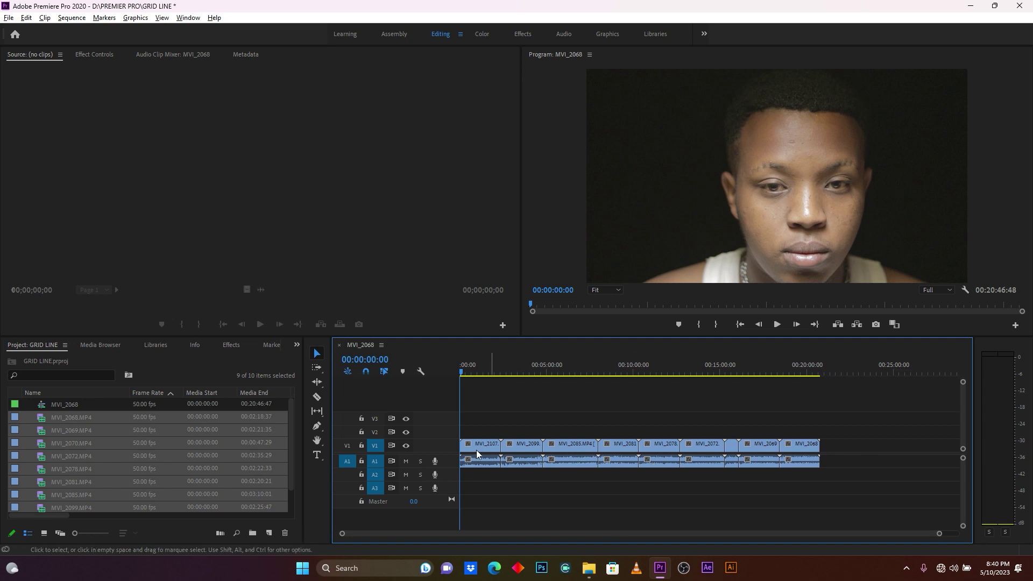
pyautogui.click(362, 446)
pyautogui.moveTo(853, 492); pyautogui.dragTo(472, 460)
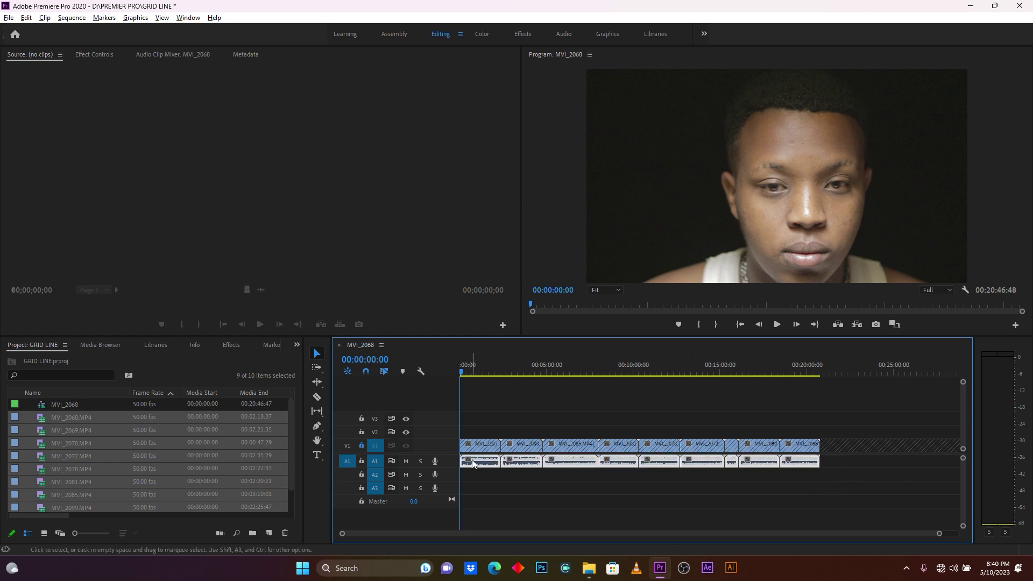
pyautogui.press('Delete')
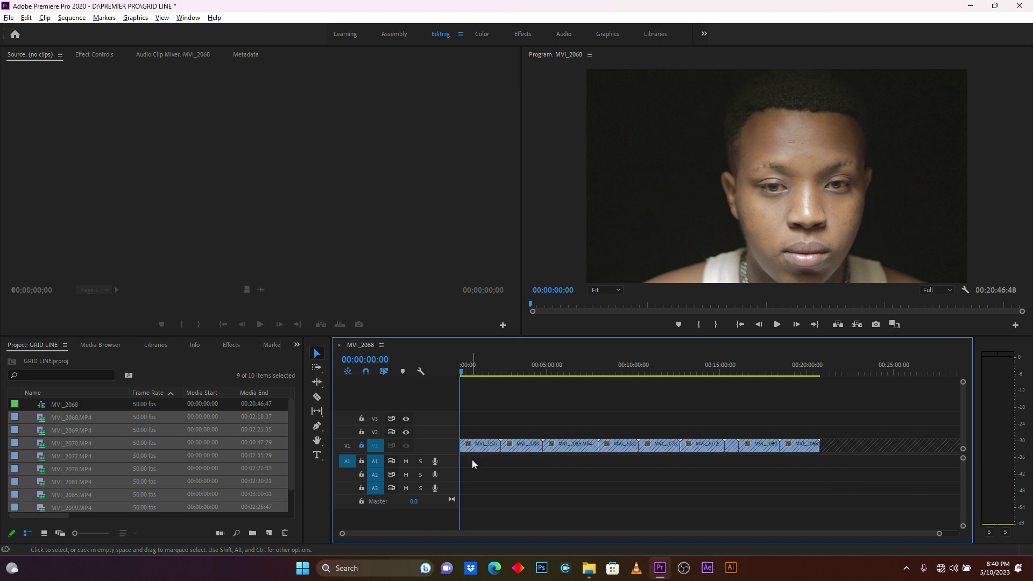
pyautogui.click(362, 446)
# Step: Stack MVI_2099, MVI_2085, MVI_2081, MVI_2078, MVI_2072, MVI_2070 and MVI_2068 on tracks V2–V9 at 00:00
pyautogui.moveTo(939, 533); pyautogui.dragTo(905, 530)
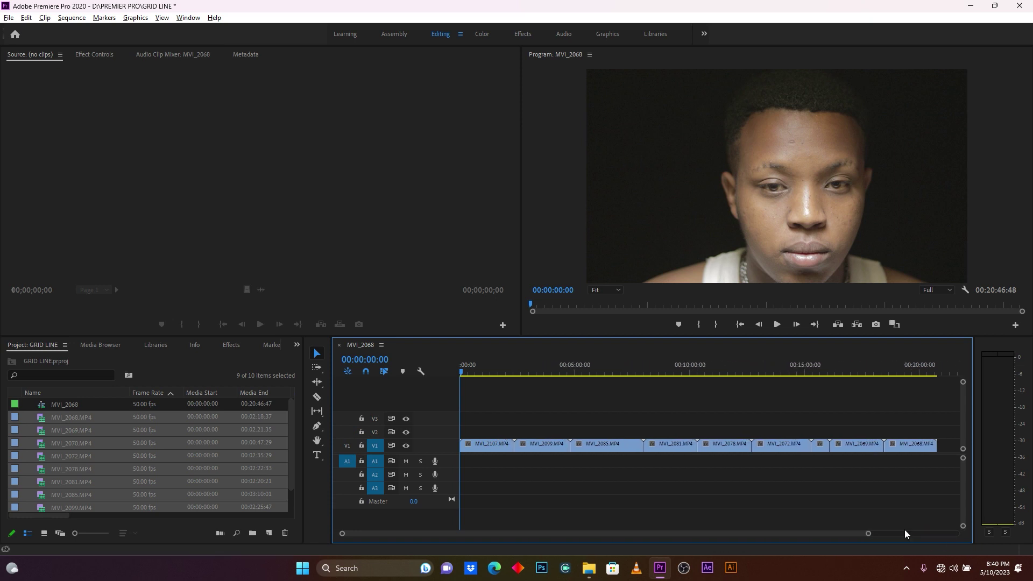
pyautogui.moveTo(540, 445); pyautogui.dragTo(476, 432)
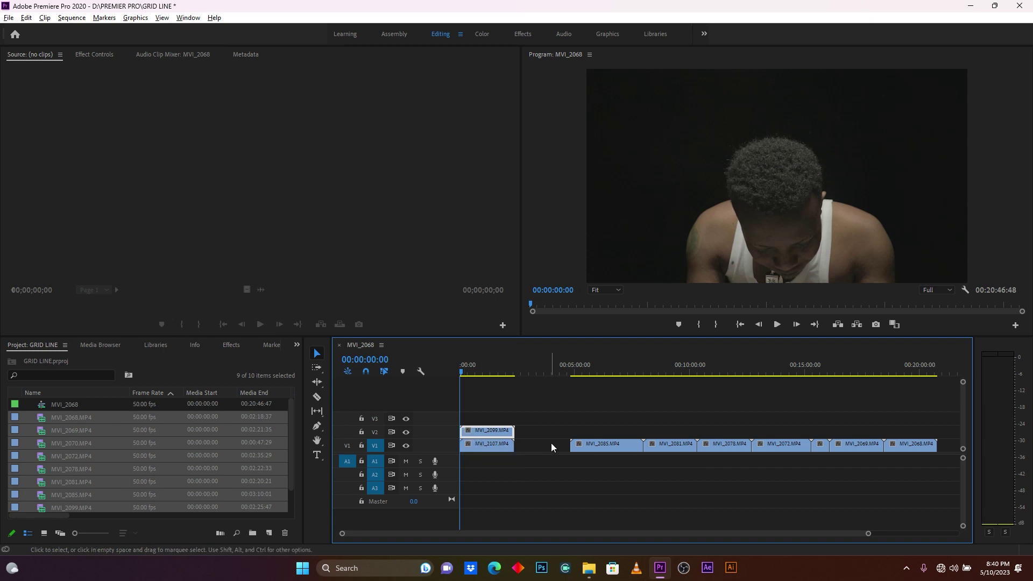
pyautogui.moveTo(601, 447); pyautogui.dragTo(480, 419)
pyautogui.moveTo(679, 444); pyautogui.dragTo(493, 405)
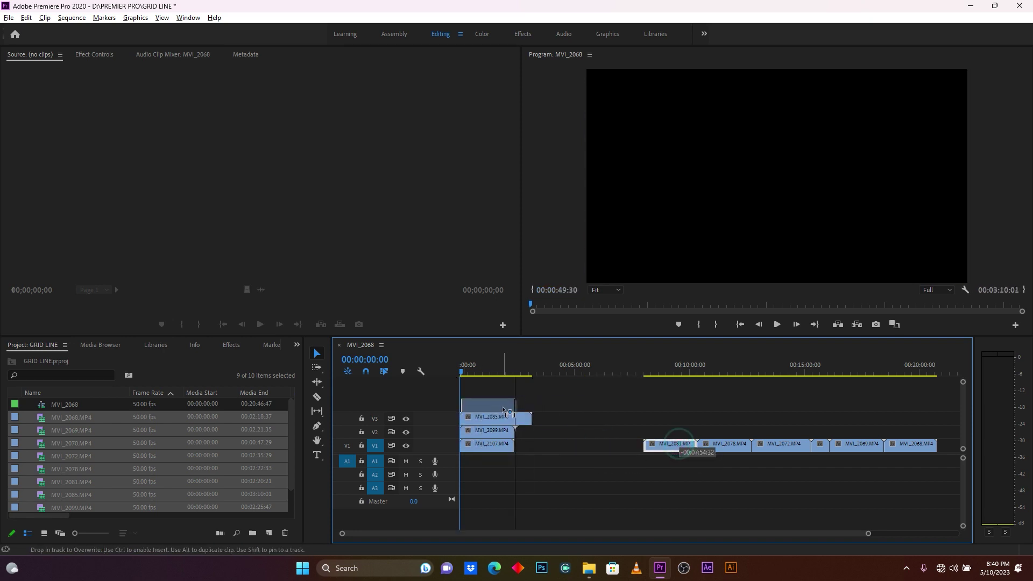
pyautogui.moveTo(451, 455); pyautogui.dragTo(451, 492)
pyautogui.moveTo(714, 482); pyautogui.dragTo(490, 420)
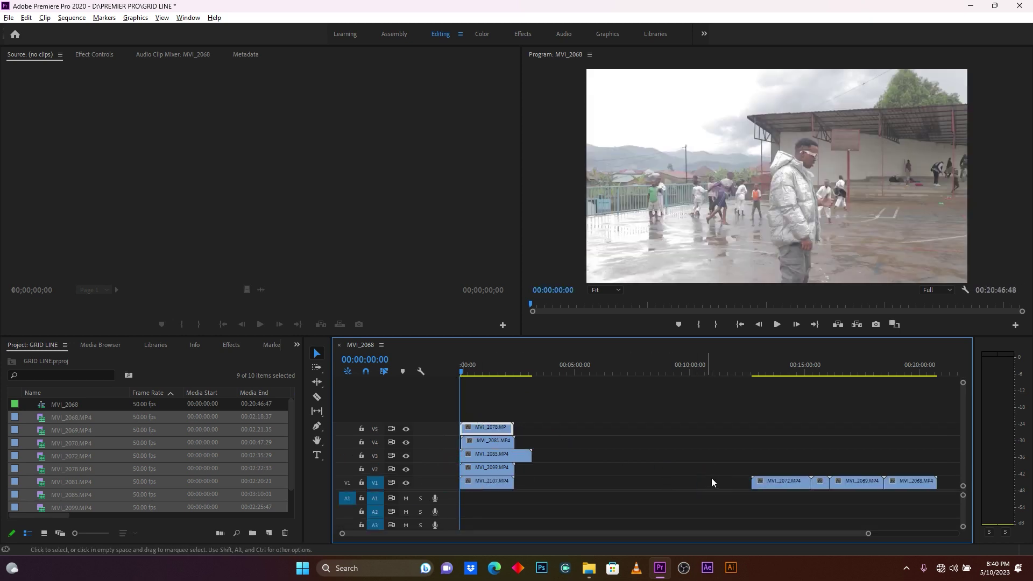
pyautogui.moveTo(796, 482); pyautogui.dragTo(473, 407)
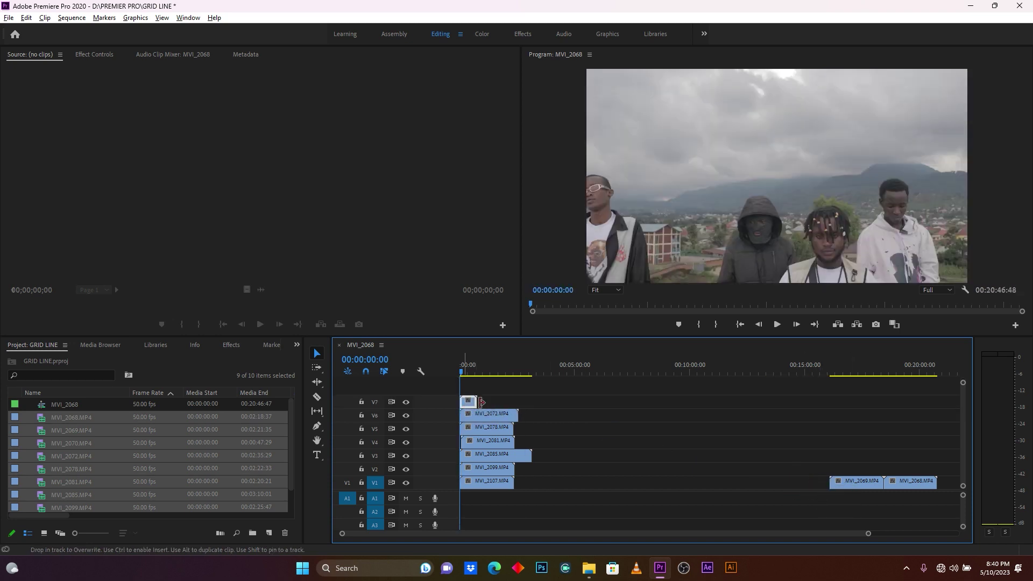
pyautogui.moveTo(856, 480); pyautogui.dragTo(487, 387)
pyautogui.moveTo(853, 489); pyautogui.dragTo(546, 462)
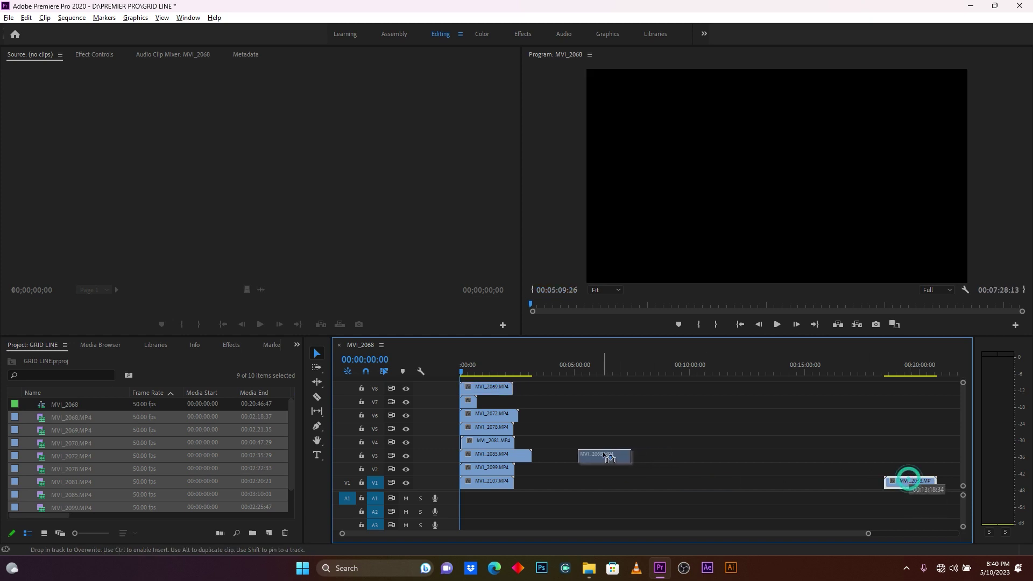
pyautogui.moveTo(443, 509); pyautogui.dragTo(442, 512)
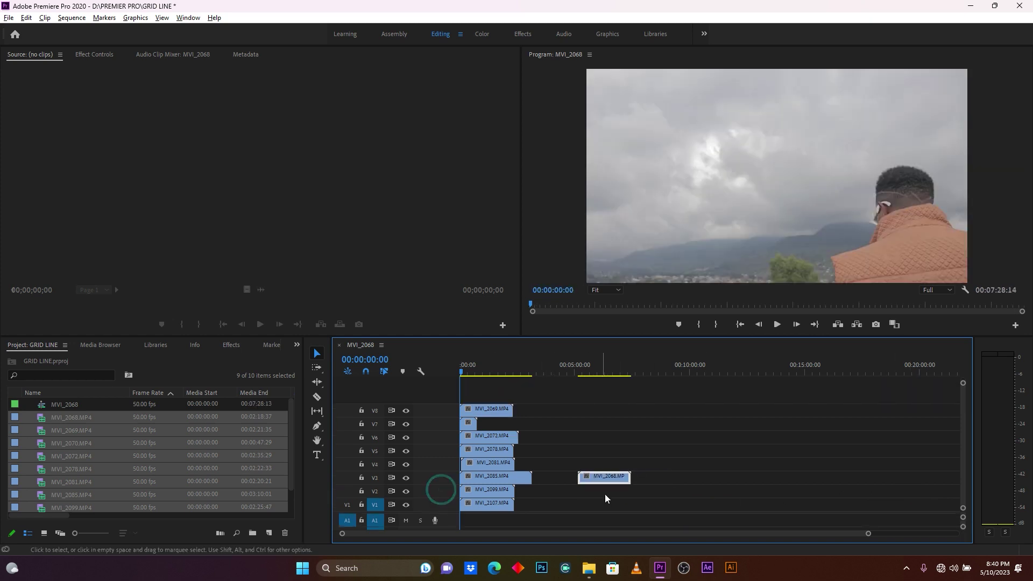
pyautogui.moveTo(602, 477); pyautogui.dragTo(466, 407)
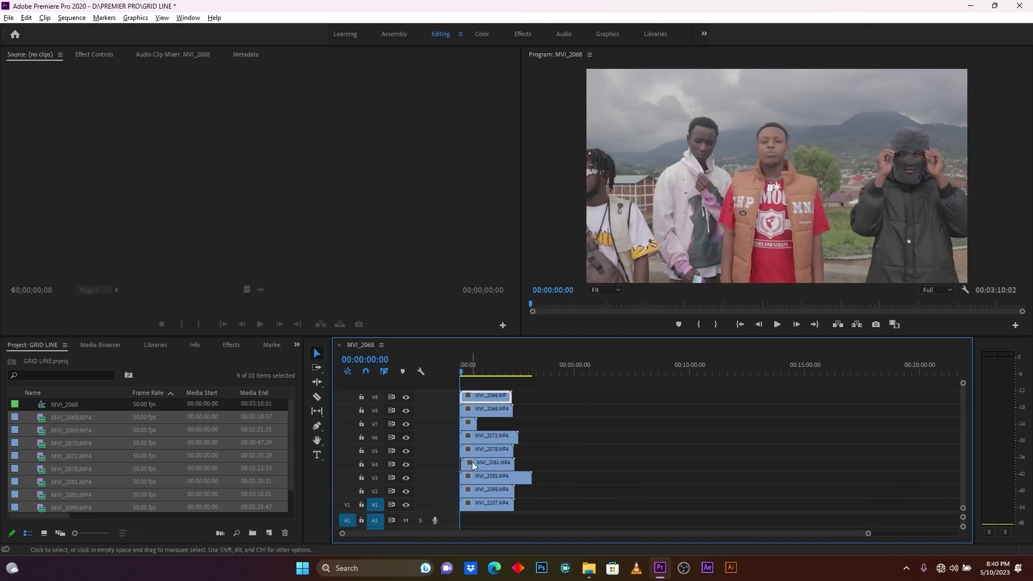
pyautogui.click(476, 464)
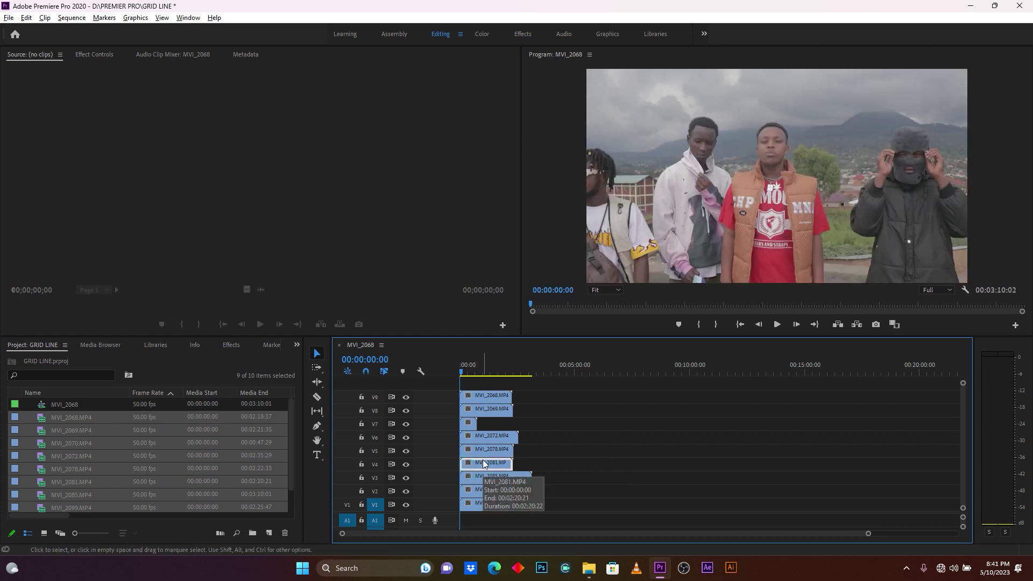
# Step: Scale all nine stacked clips to frame size and preview a few seconds in
pyautogui.moveTo(534, 522); pyautogui.dragTo(466, 389)
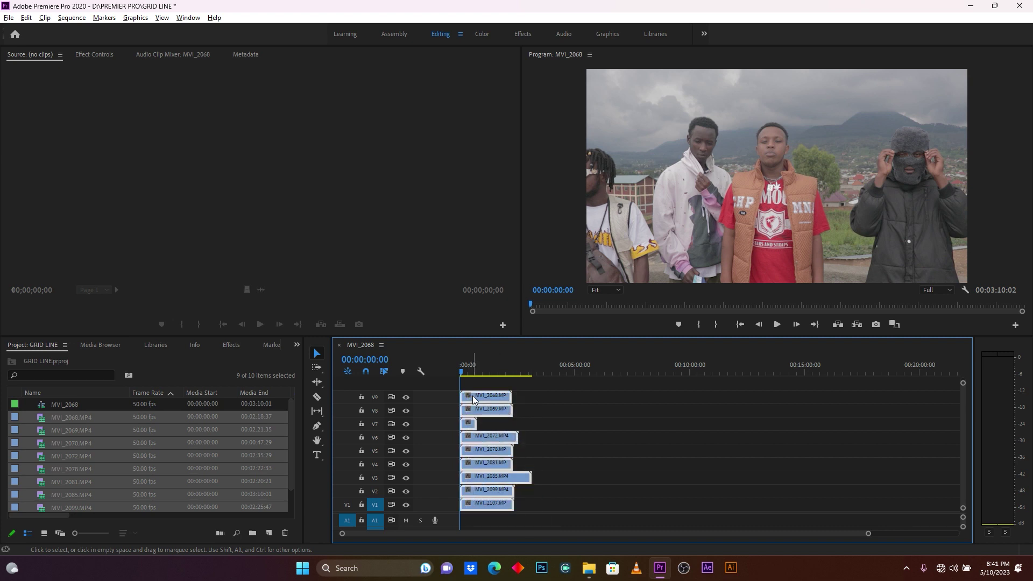
pyautogui.rightClick(473, 399)
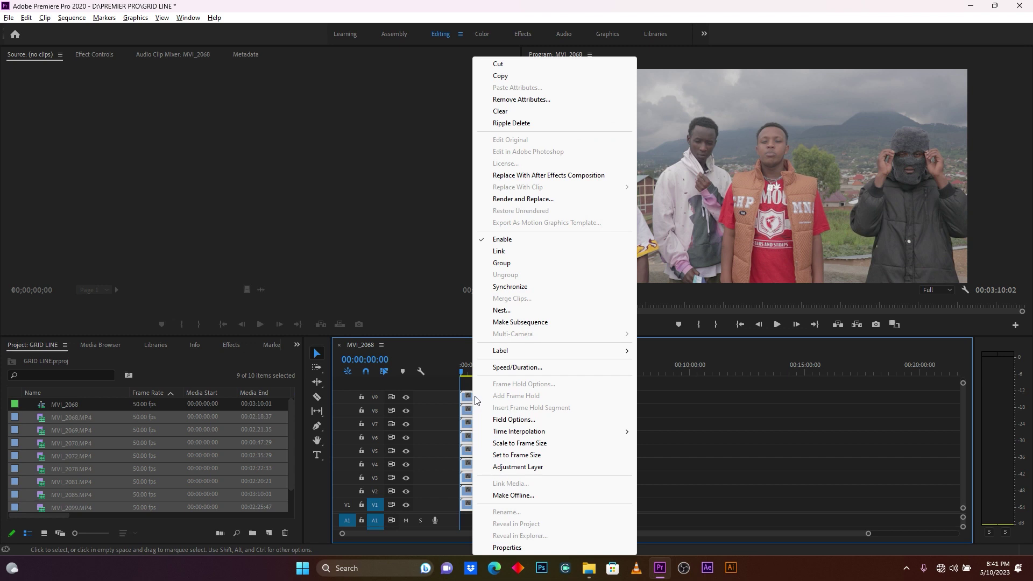
pyautogui.click(547, 444)
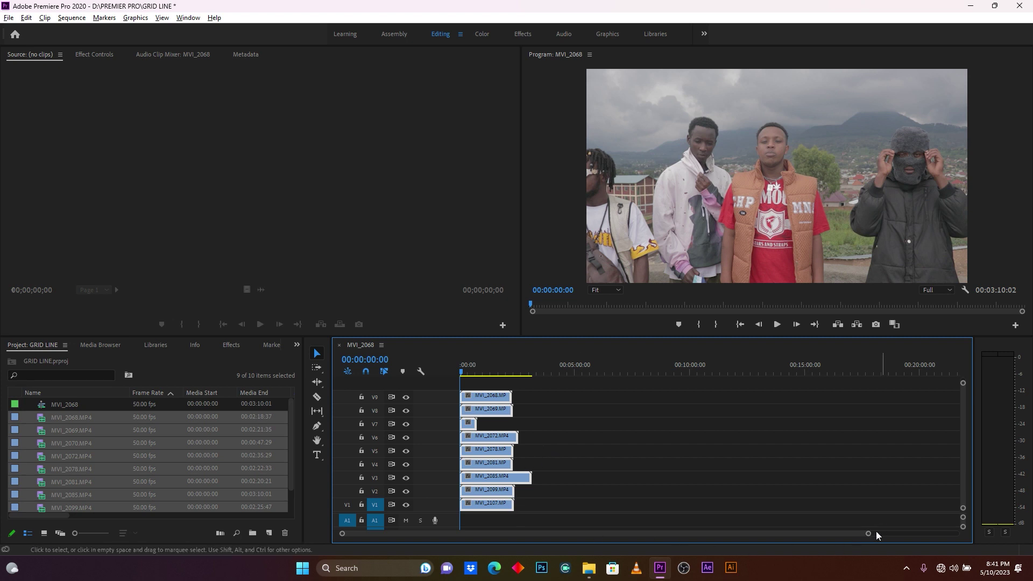
pyautogui.moveTo(868, 534); pyautogui.dragTo(554, 533)
pyautogui.moveTo(475, 369); pyautogui.dragTo(499, 370)
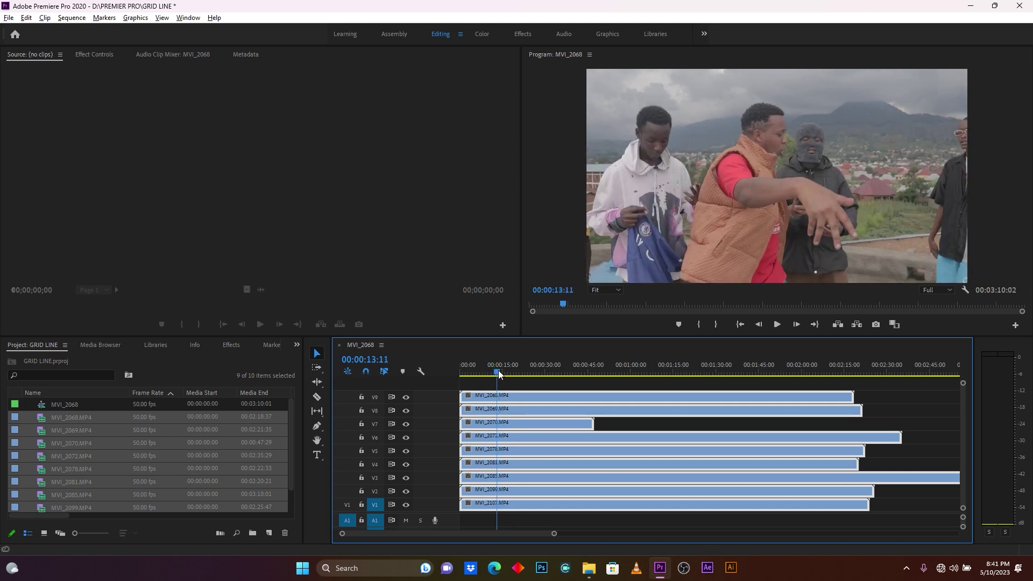
# Step: Cut all nine tracks at two matching points with the Razor tool
pyautogui.press('c')
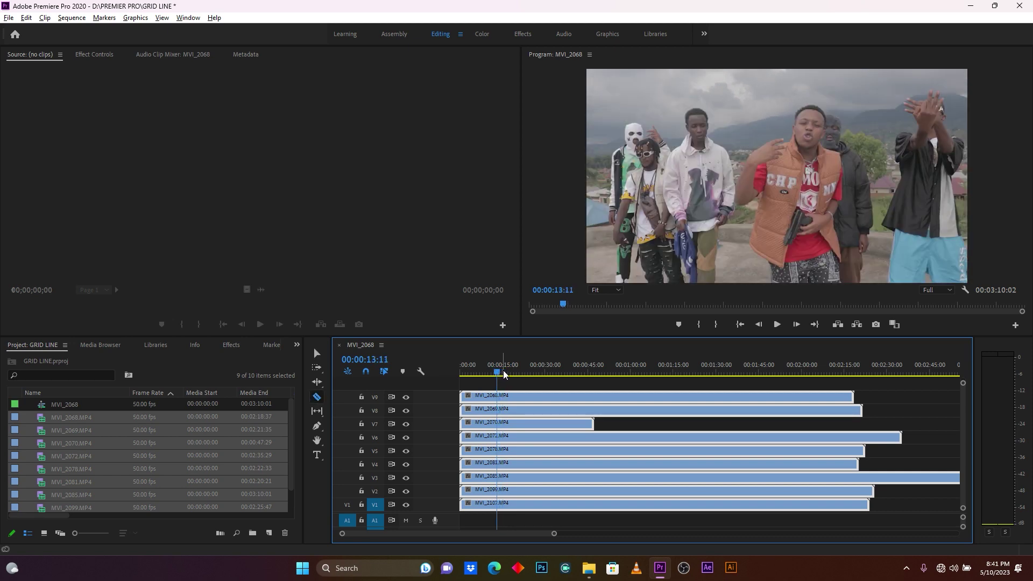
pyautogui.click(318, 398)
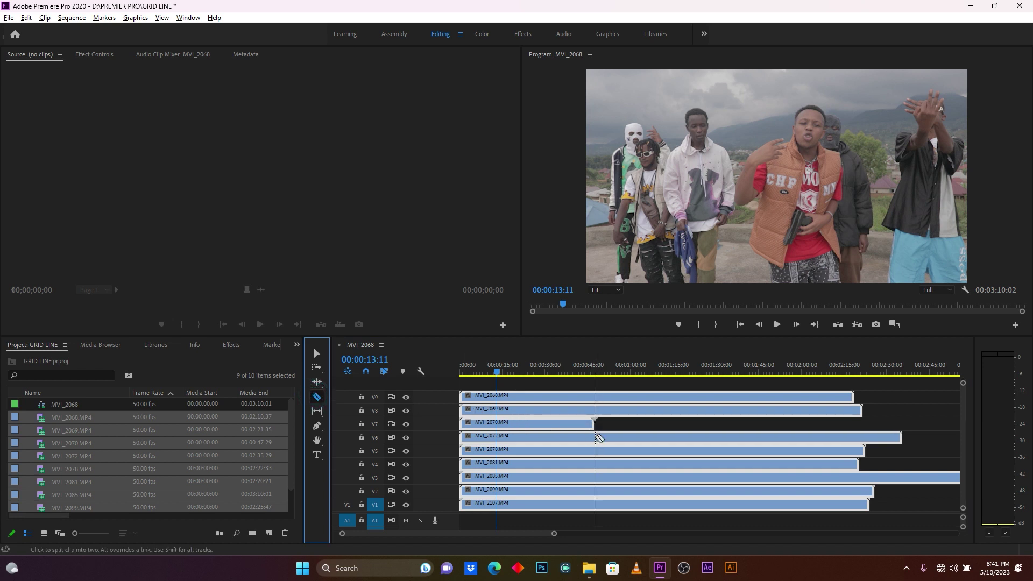
pyautogui.click(599, 438)
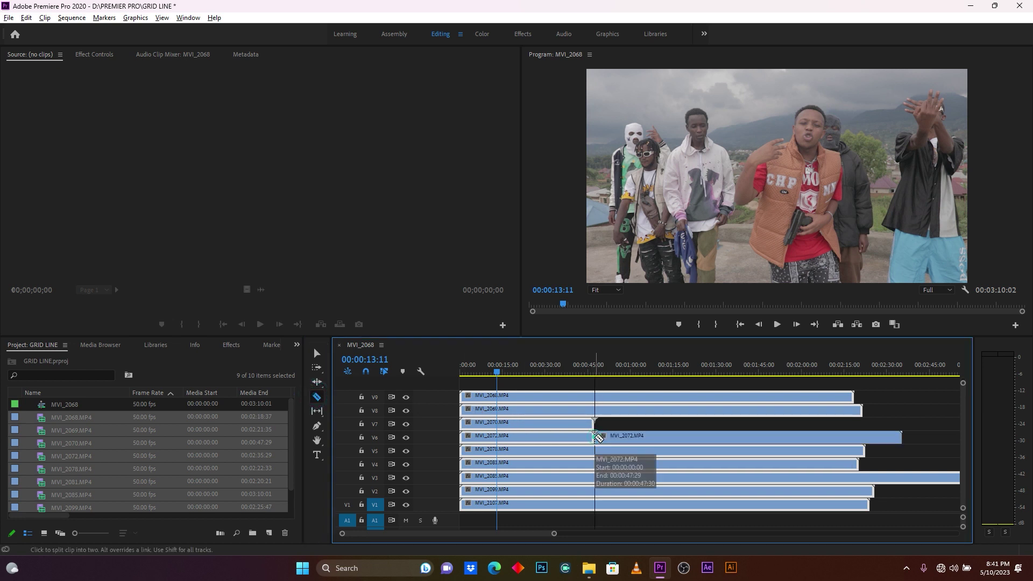
pyautogui.click(598, 450)
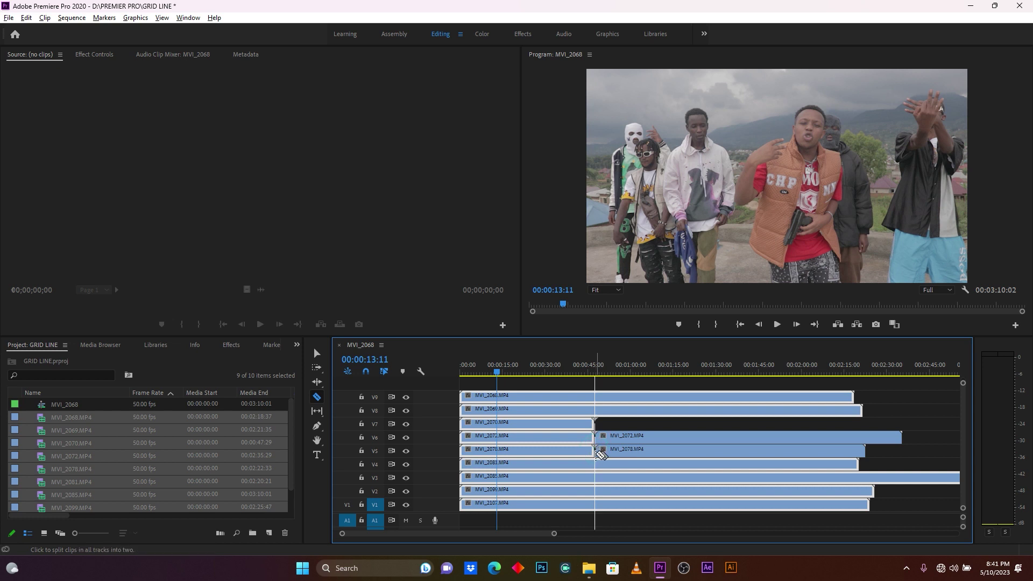
pyautogui.keyDown('shift'); pyautogui.click(599, 452); pyautogui.keyUp('shift')
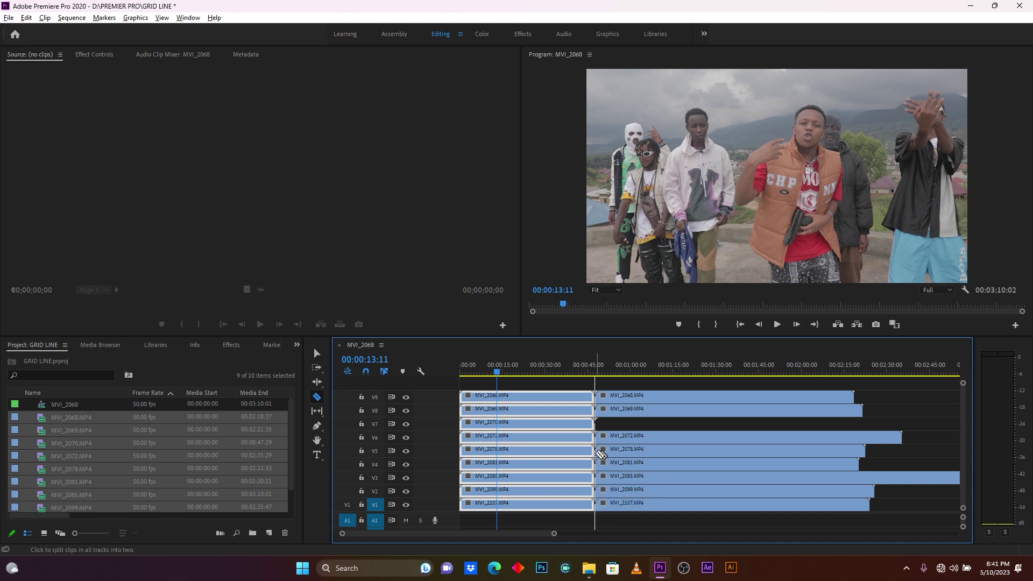
pyautogui.keyDown('shift'); pyautogui.click(491, 453); pyautogui.keyUp('shift')
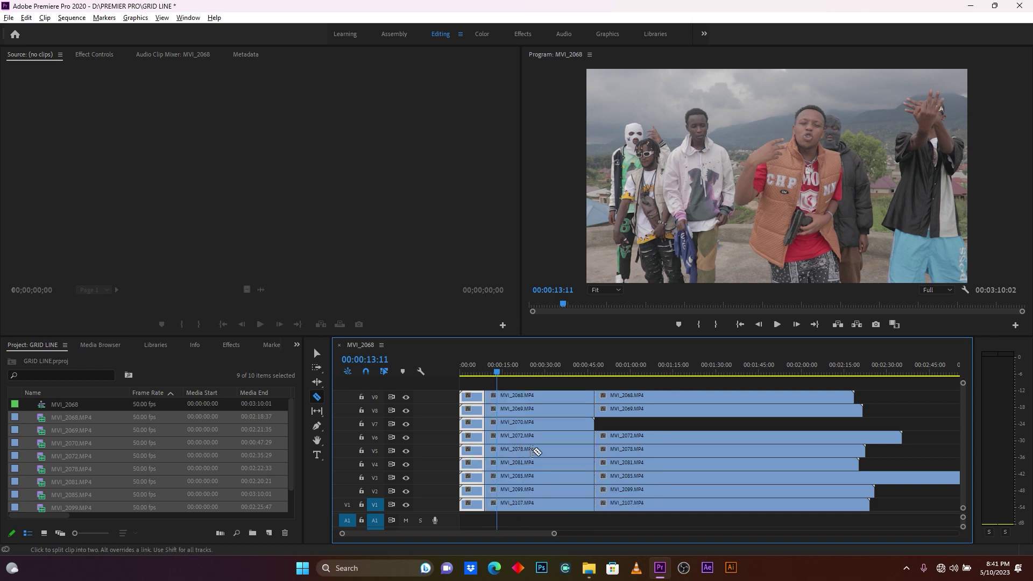
# Step: Delete the long trailing and short opening segments, keeping the trimmed middle section
pyautogui.press('v')
pyautogui.moveTo(627, 386); pyautogui.dragTo(656, 507)
pyautogui.press('Delete')
pyautogui.moveTo(467, 384); pyautogui.dragTo(469, 515)
pyautogui.press('Delete')
pyautogui.moveTo(468, 385); pyautogui.dragTo(538, 493)
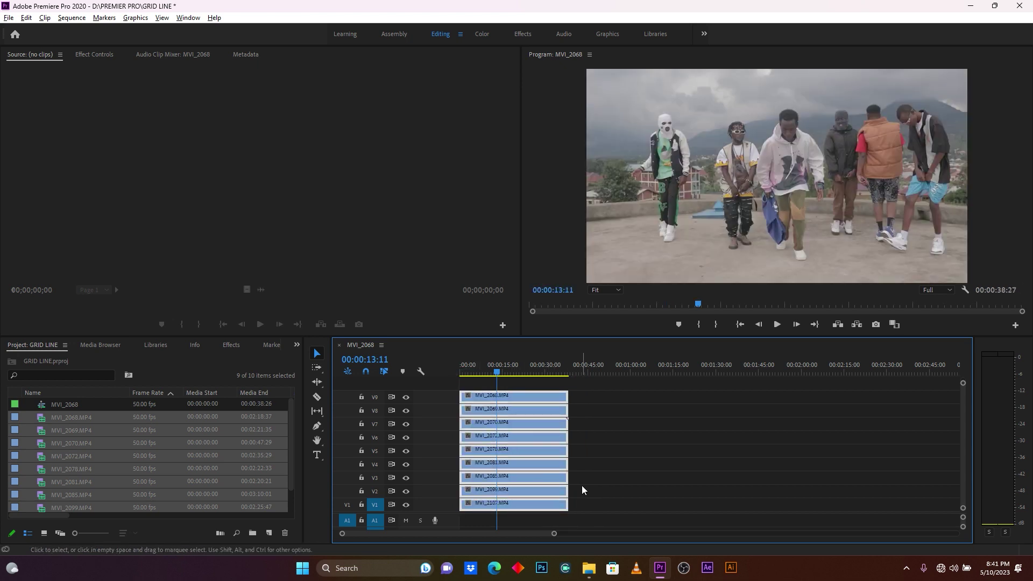
# Step: Set the top clip MVI_2068's scale to 33.3
pyautogui.click(612, 486)
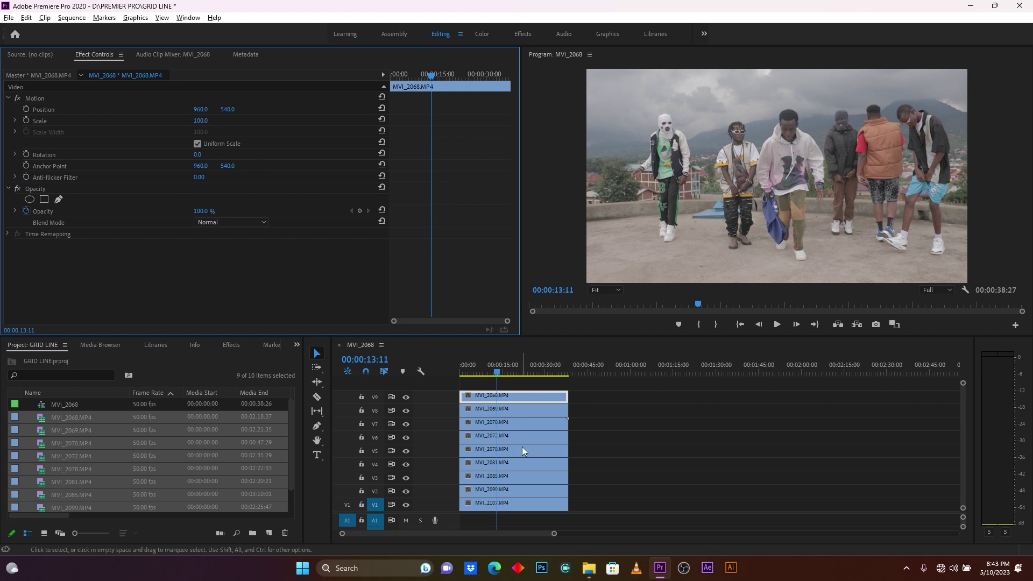
pyautogui.click(199, 122)
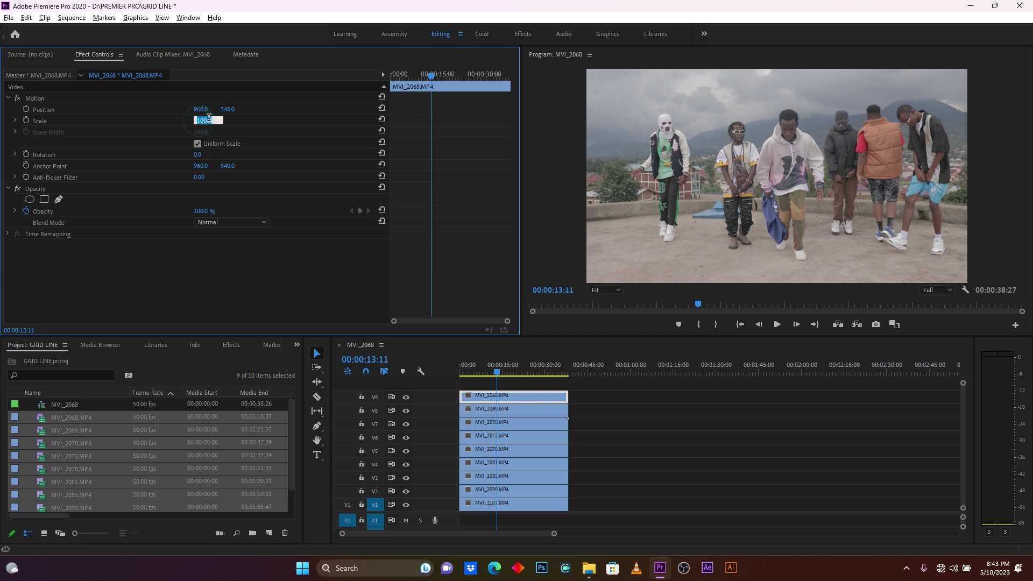
pyautogui.write('33.3')
pyautogui.press('Return')
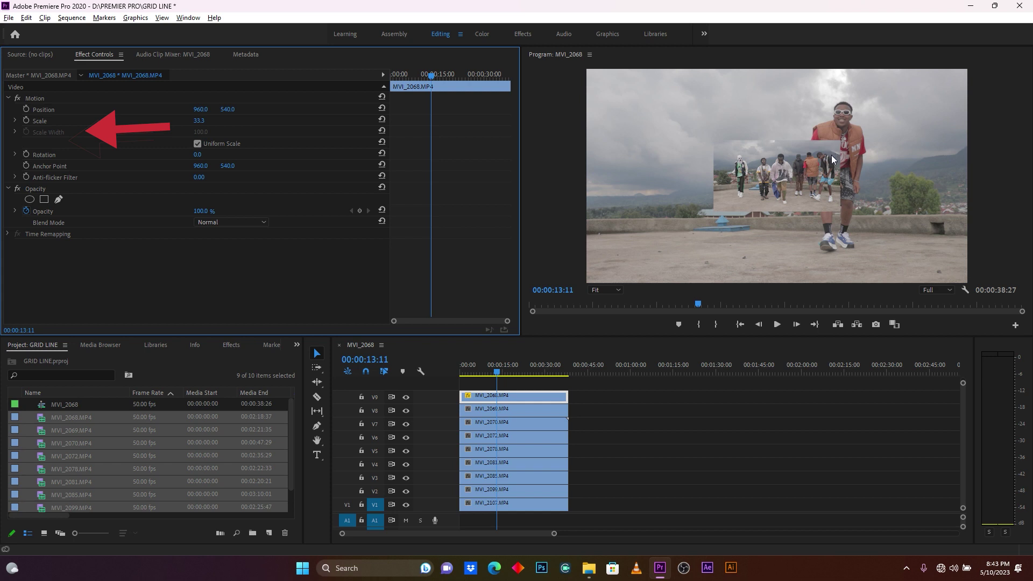
# Step: Copy MVI_2068's Motion settings and select the clips on the lower tracks
pyautogui.click(34, 99)
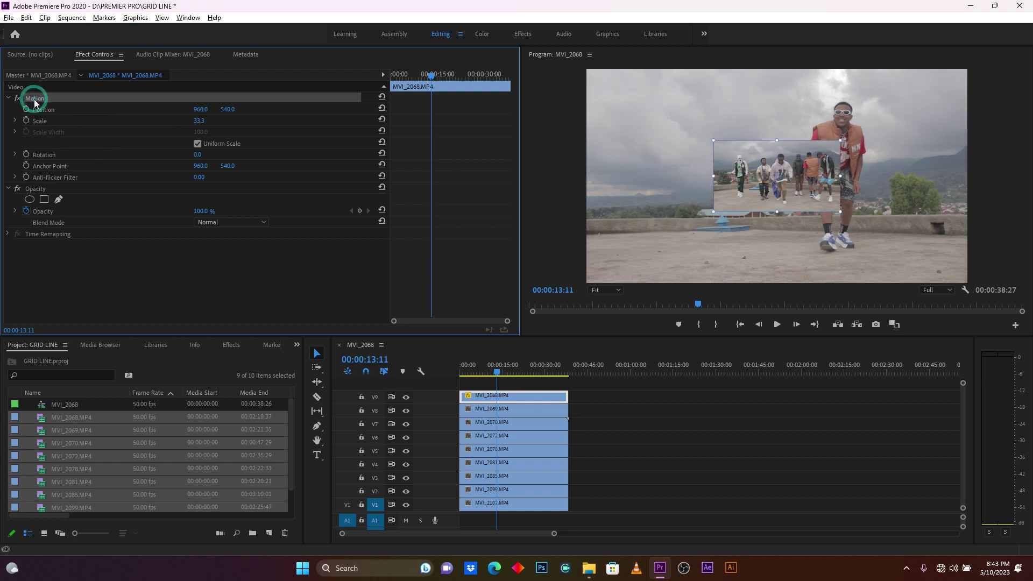
pyautogui.hotkey('ctrl', 'c')
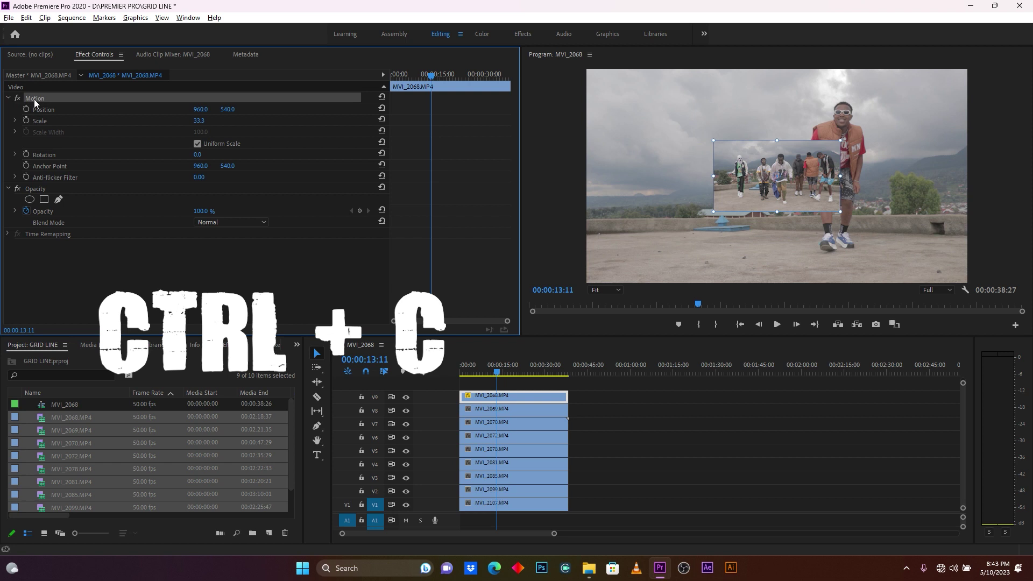
pyautogui.moveTo(604, 409); pyautogui.dragTo(505, 508)
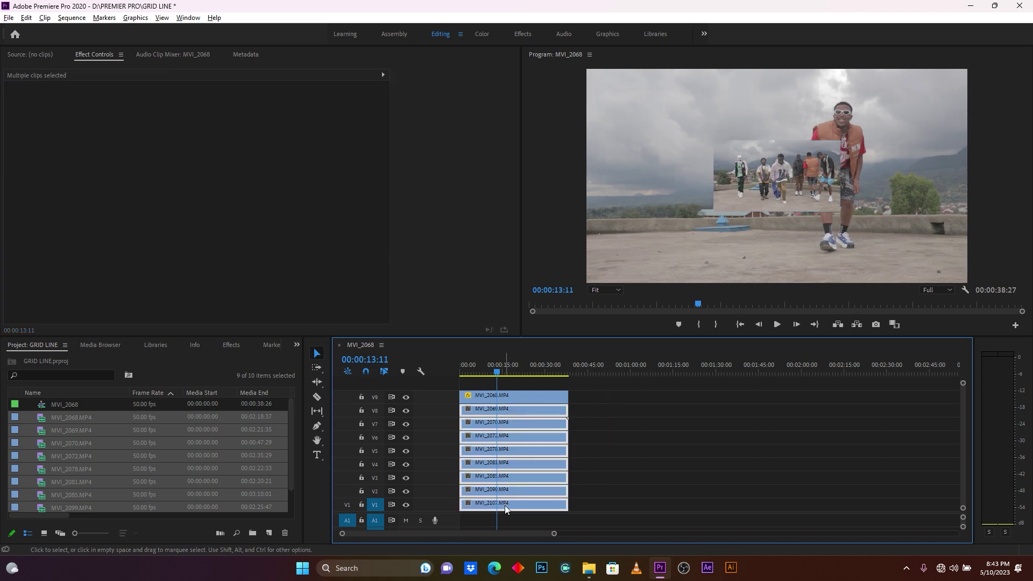
# Step: Paste the copied 33.3 Motion settings onto the other eight clips
pyautogui.hotkey('ctrl', 'v')
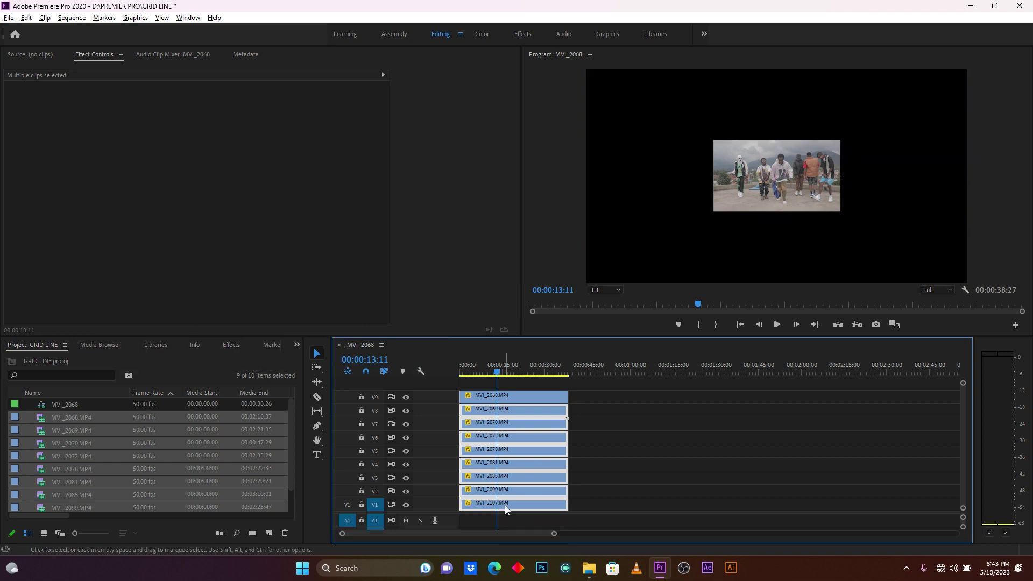
pyautogui.click(650, 405)
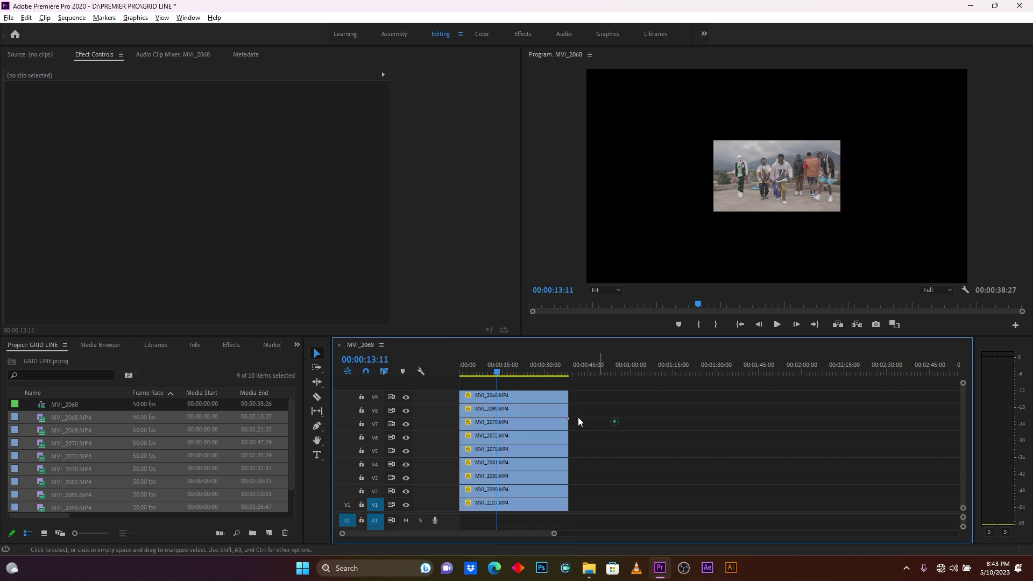
pyautogui.click(538, 399)
# Step: Hide and re-show tracks V9–V6 to check each inset, then select MVI_2068's Motion effect
pyautogui.click(406, 397)
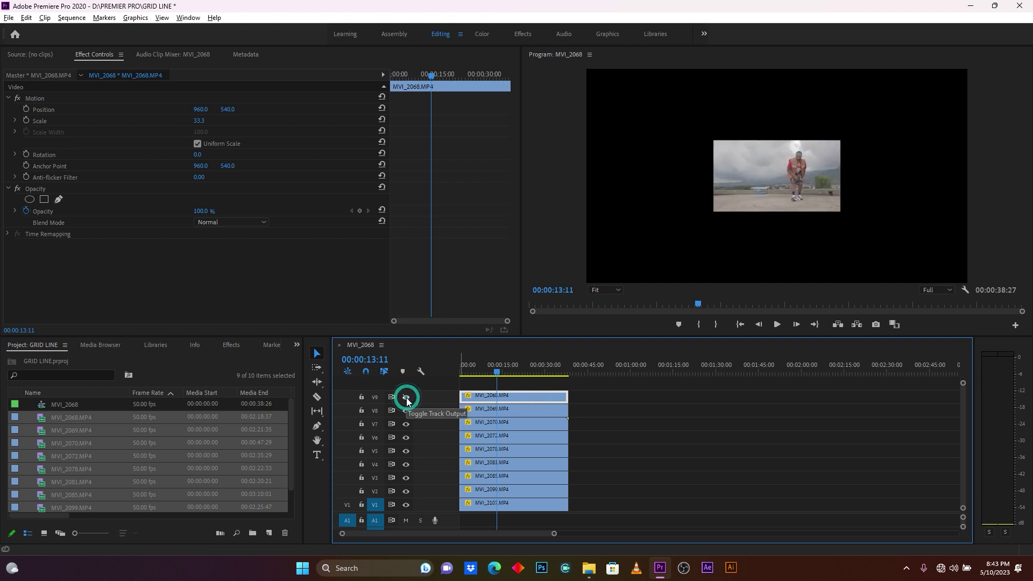
pyautogui.click(407, 411)
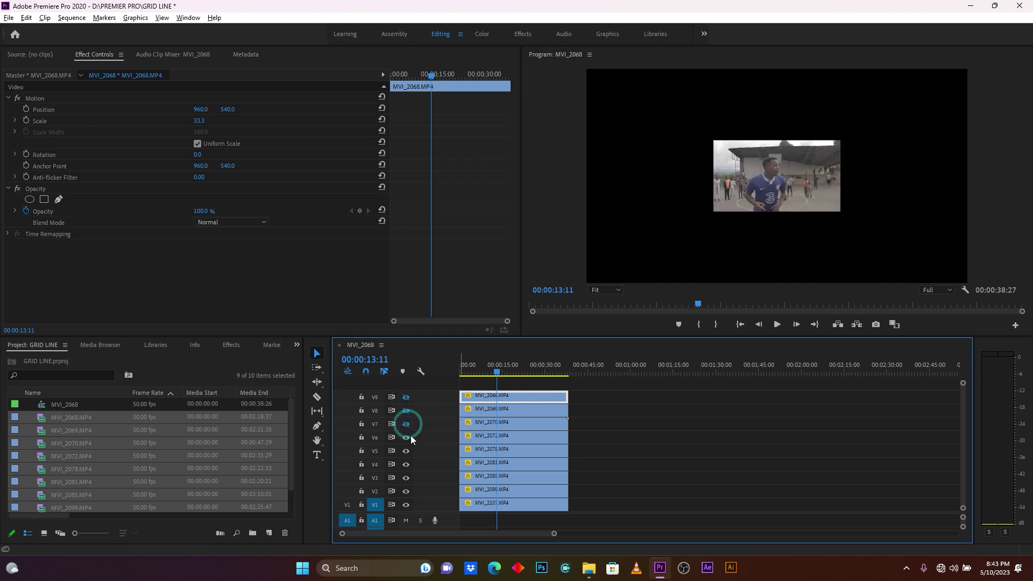
pyautogui.click(406, 436)
pyautogui.click(407, 424)
pyautogui.click(406, 410)
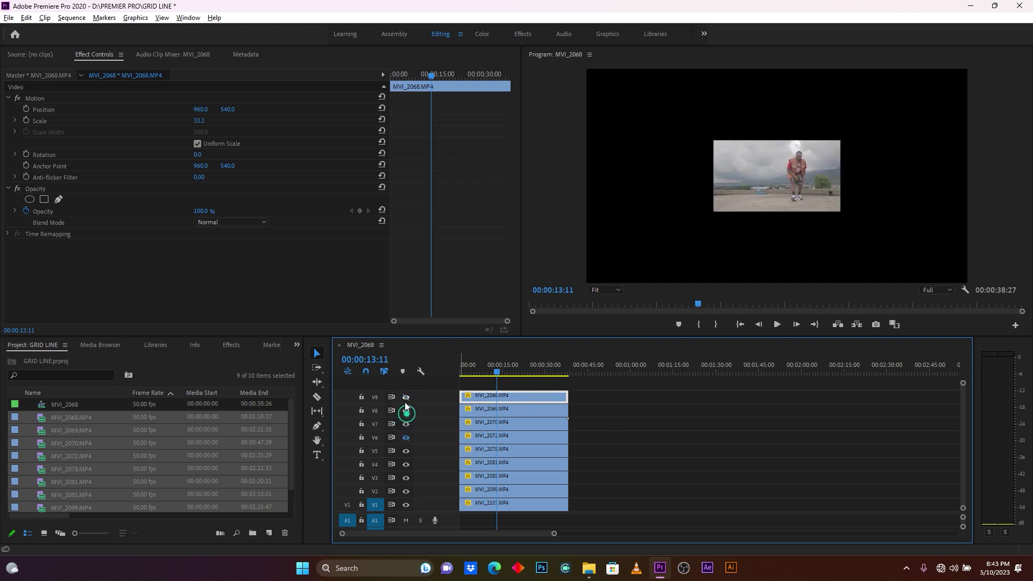
pyautogui.click(406, 397)
pyautogui.click(406, 424)
pyautogui.click(405, 435)
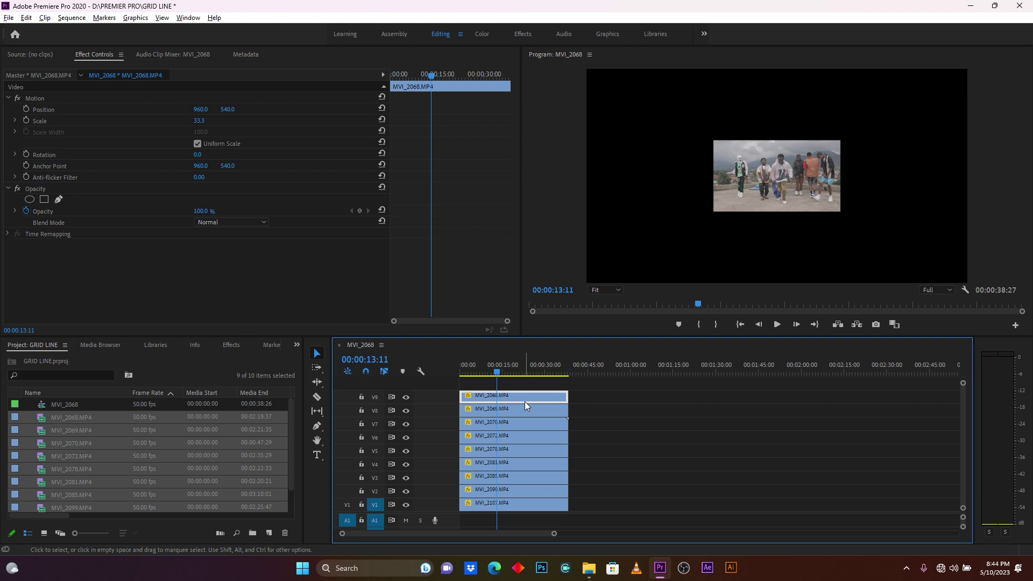
pyautogui.click(54, 166)
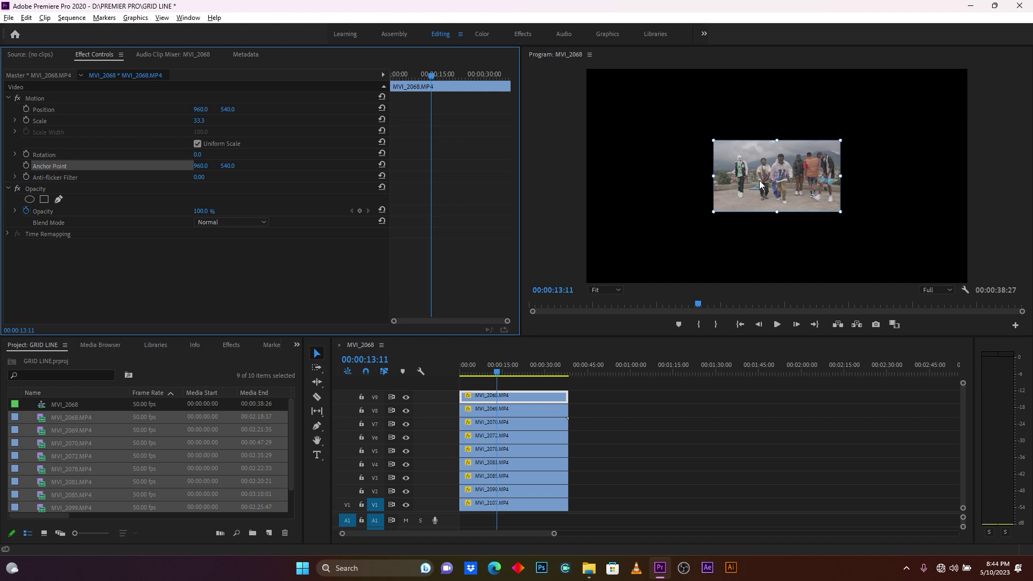
pyautogui.press('`')
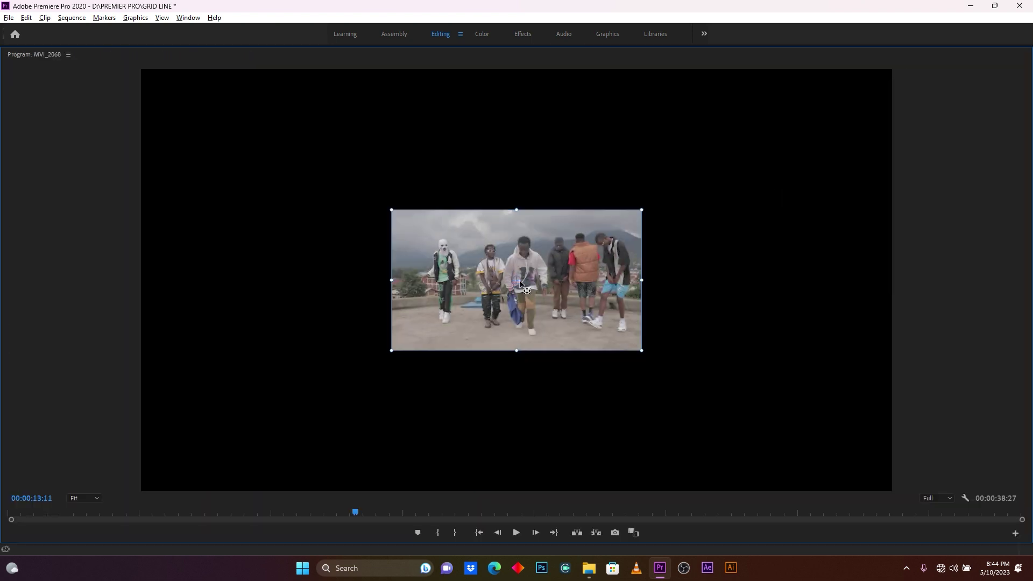
pyautogui.press('`')
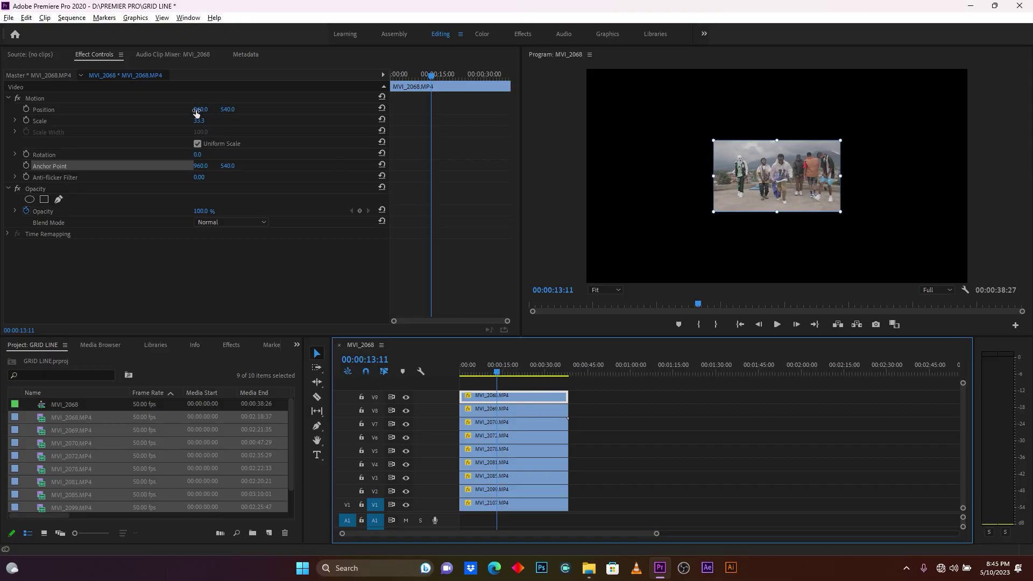
# Step: Position MVI_2068 at 320/180 in the top-left cell
pyautogui.click(204, 109)
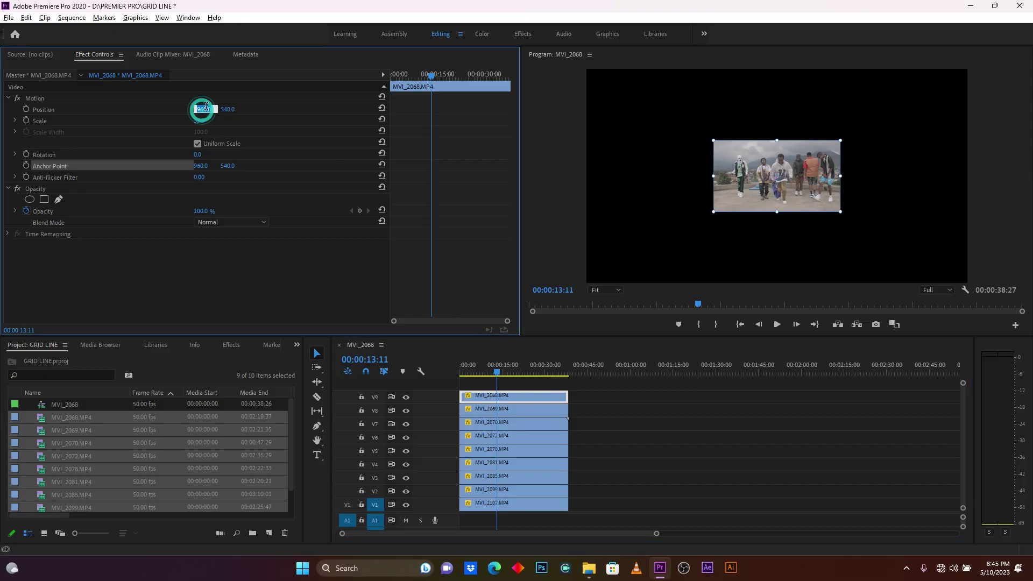
pyautogui.write('320')
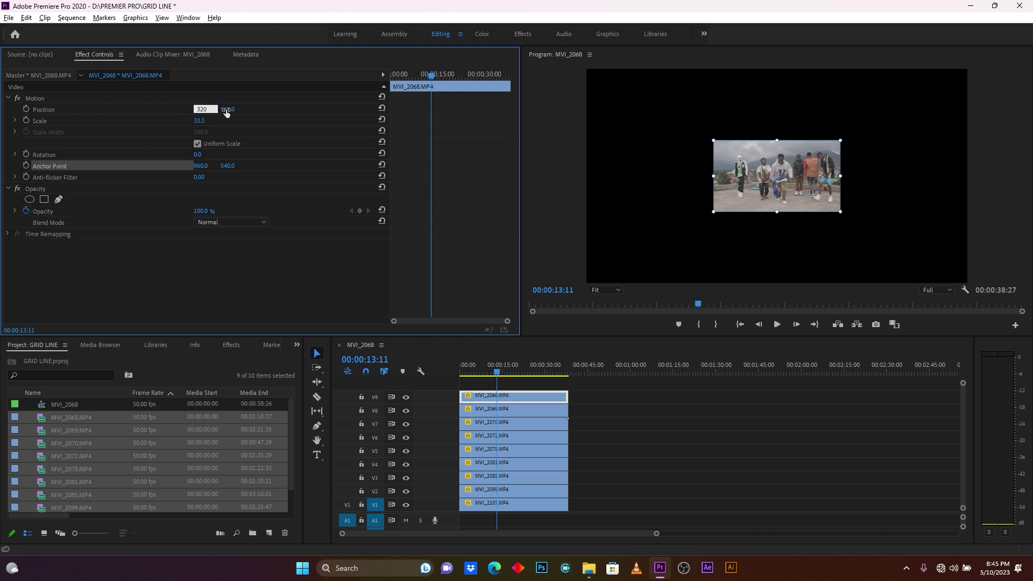
pyautogui.click(232, 108)
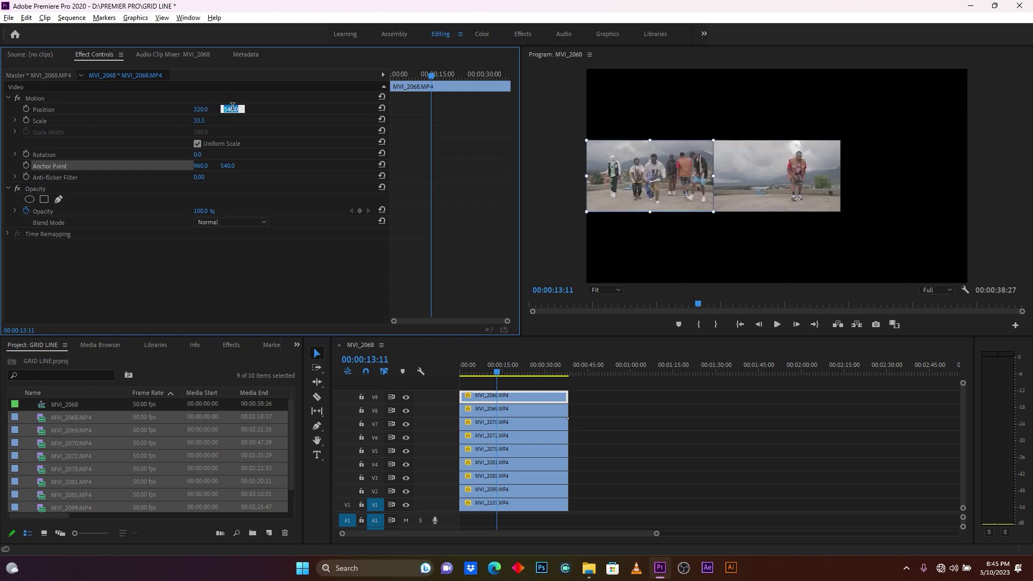
pyautogui.write('180')
pyautogui.press('Return')
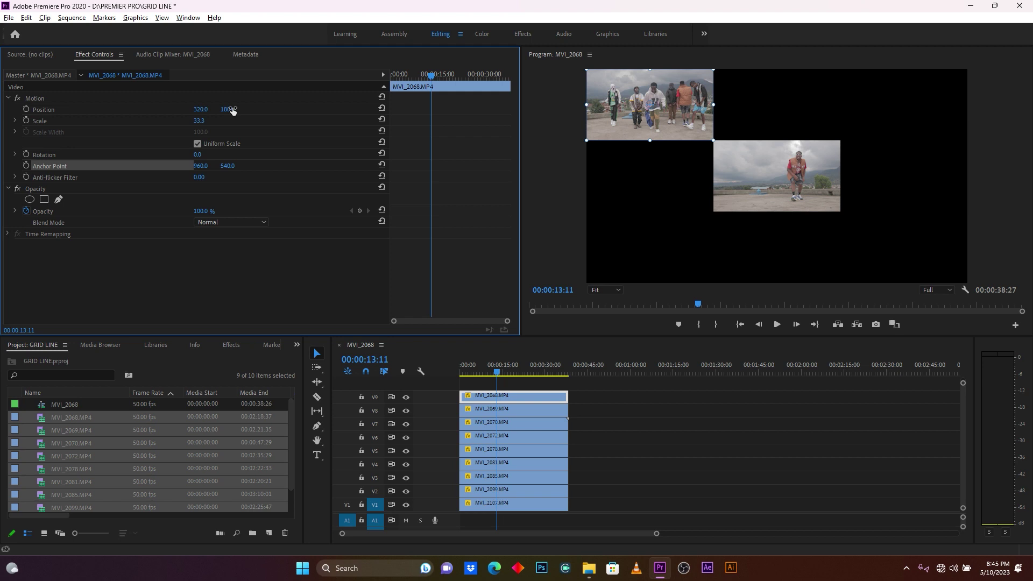
# Step: Position MVI_2069 on V8 at 960/180 in the top-centre cell
pyautogui.click(483, 408)
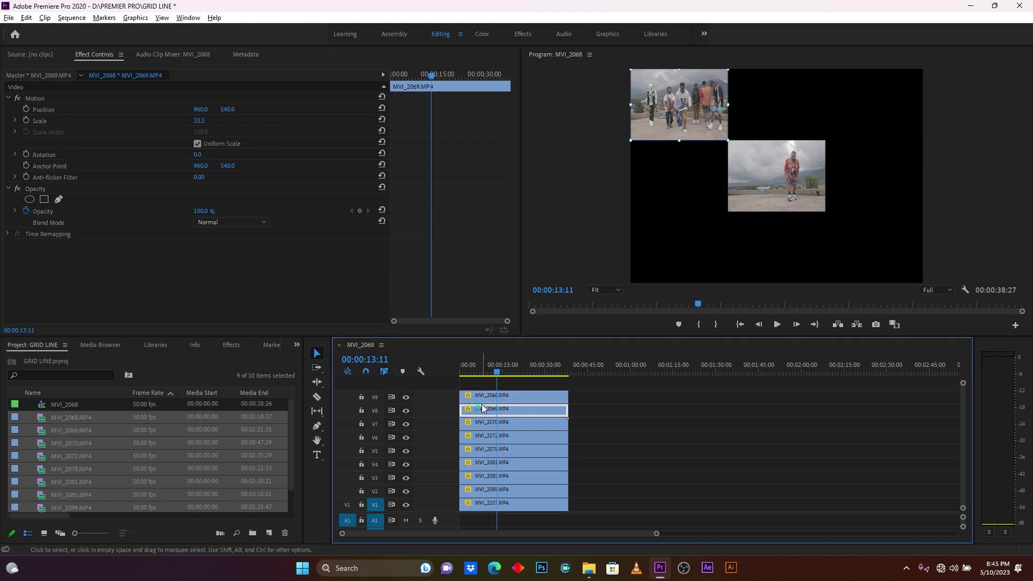
pyautogui.click(202, 110)
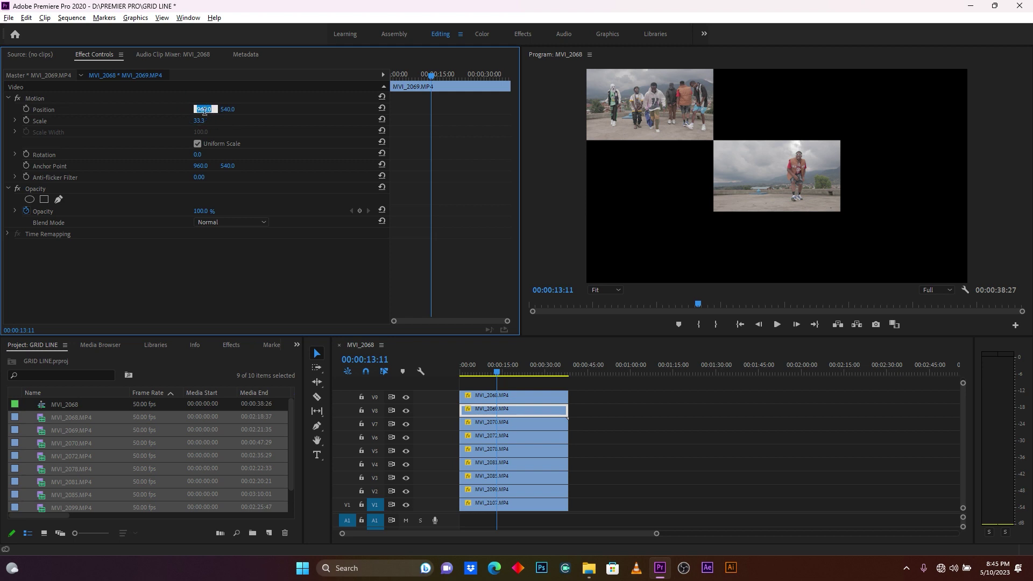
pyautogui.write('96')
pyautogui.click(228, 109)
pyautogui.write('180')
pyautogui.click(267, 122)
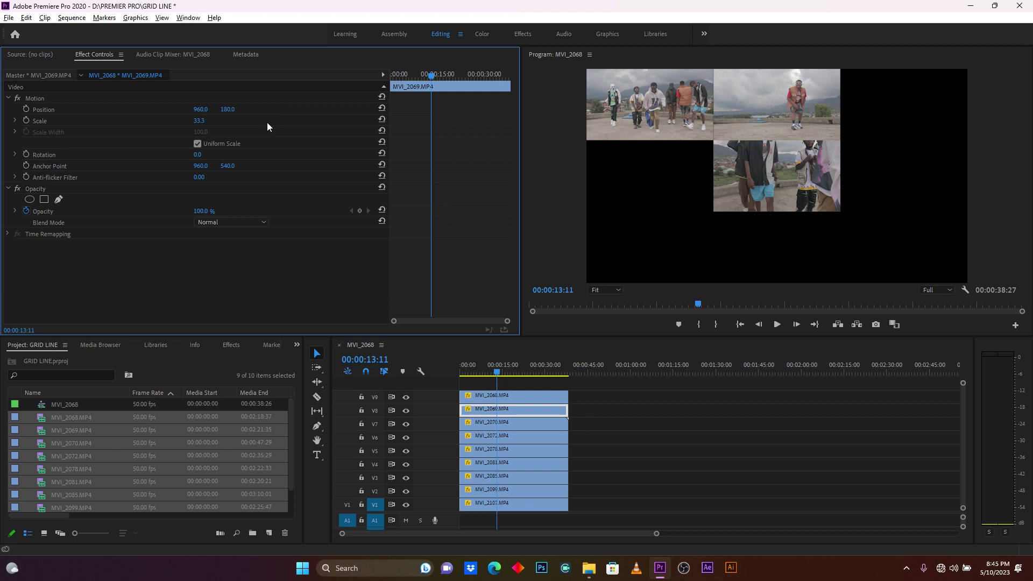
# Step: Position MVI_2070 on V7 at 1600/180 in the top-right cell
pyautogui.click(494, 424)
pyautogui.click(205, 109)
pyautogui.write('16')
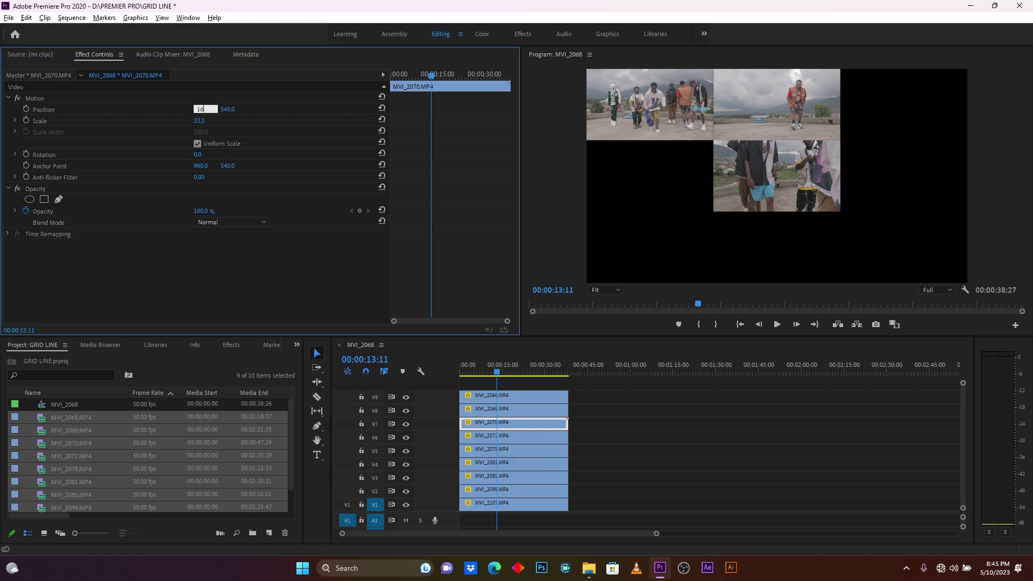
pyautogui.write('00')
pyautogui.press('Tab')
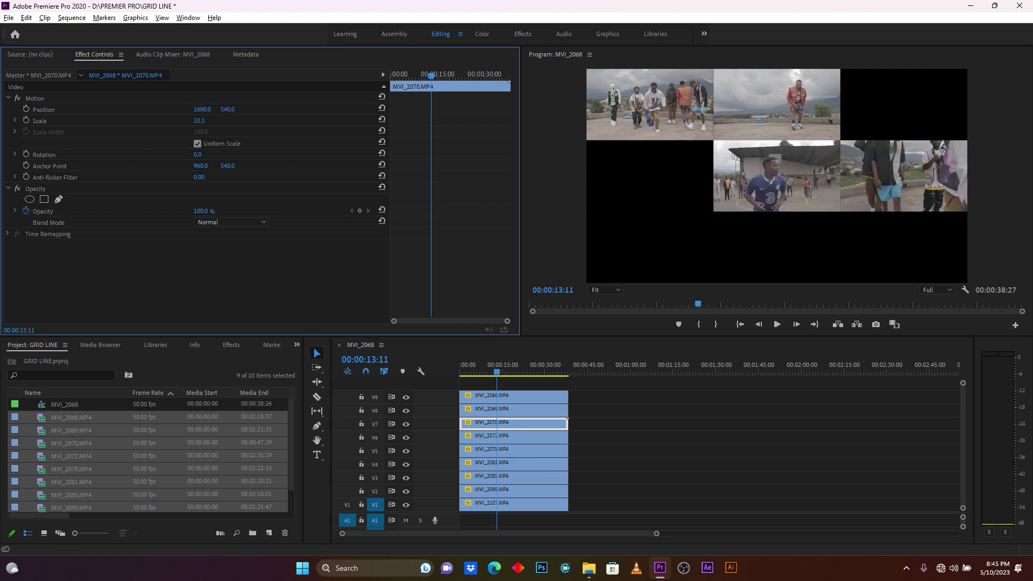
pyautogui.write('180')
pyautogui.press('Return')
# Step: Position MVI_2072 at 320/540 and keep MVI_2078 at 960/540 in the middle row
pyautogui.click(494, 437)
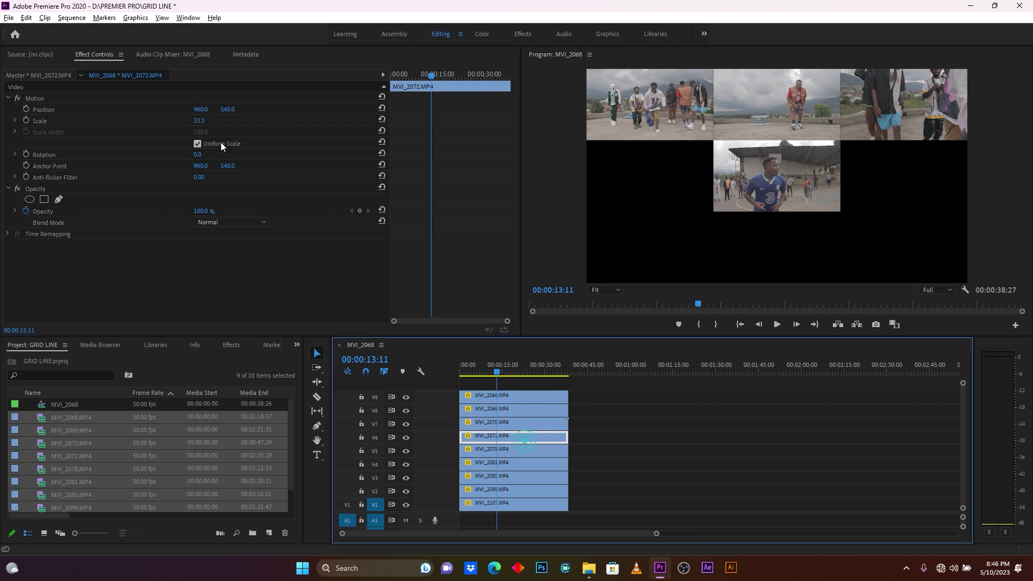
pyautogui.click(205, 109)
pyautogui.write('320')
pyautogui.press('Return')
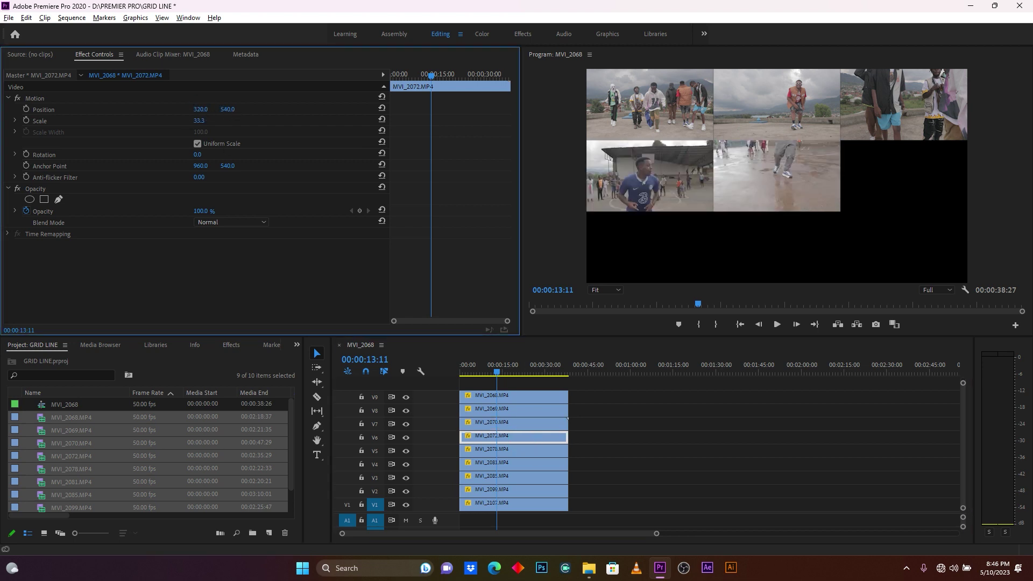
pyautogui.click(230, 110)
pyautogui.write('540')
pyautogui.press('Return')
pyautogui.click(494, 451)
pyautogui.click(205, 109)
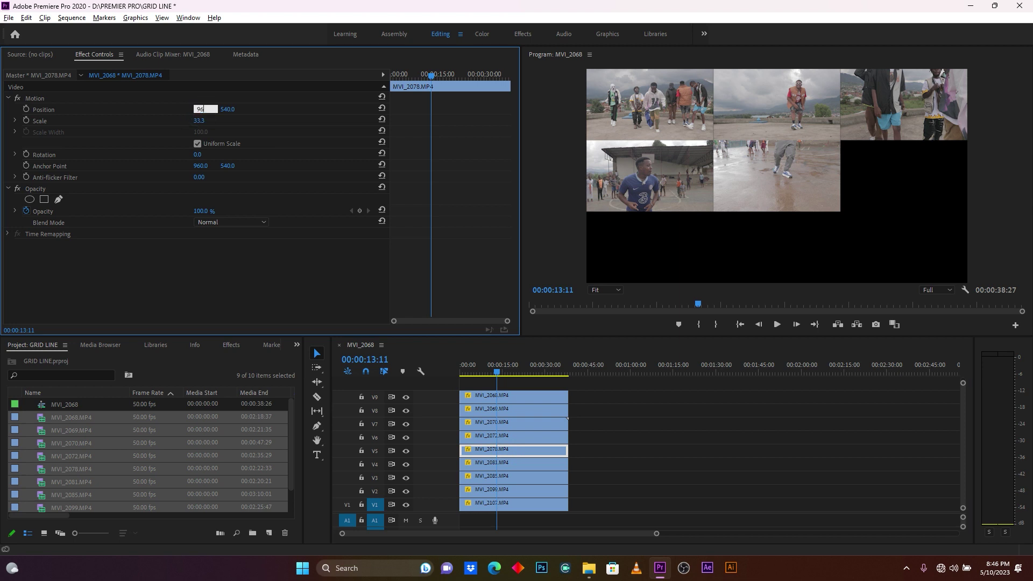
pyautogui.press('Return')
pyautogui.press('Return')
# Step: Position MVI_2081 on V4 at 1600/540 in the middle-right cell
pyautogui.click(500, 464)
pyautogui.click(204, 109)
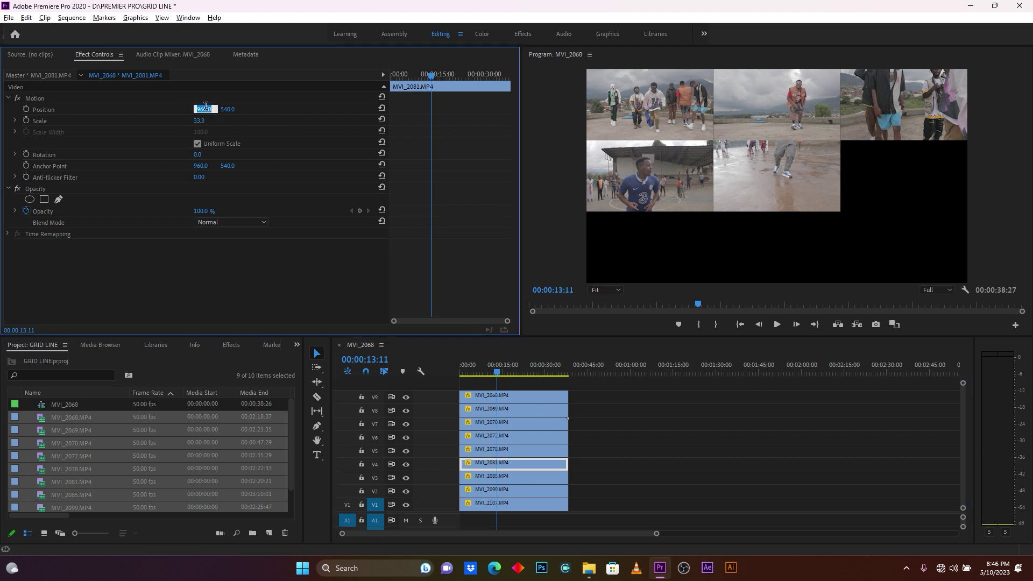
pyautogui.write('1600')
pyautogui.press('Return')
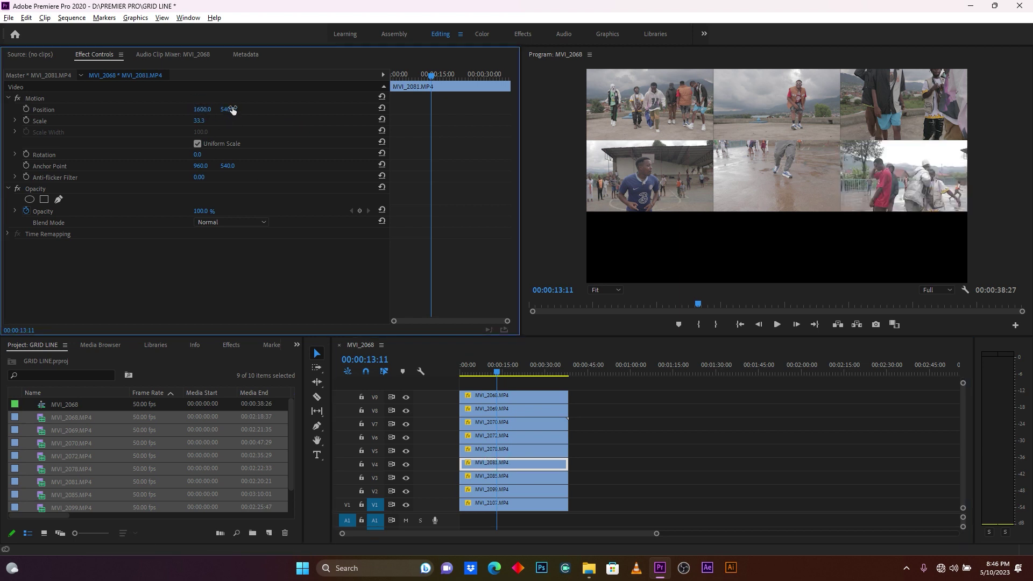
pyautogui.click(233, 109)
pyautogui.press('Return')
# Step: Position MVI_2085 on V3 at 320/900 in the bottom-left cell
pyautogui.click(500, 477)
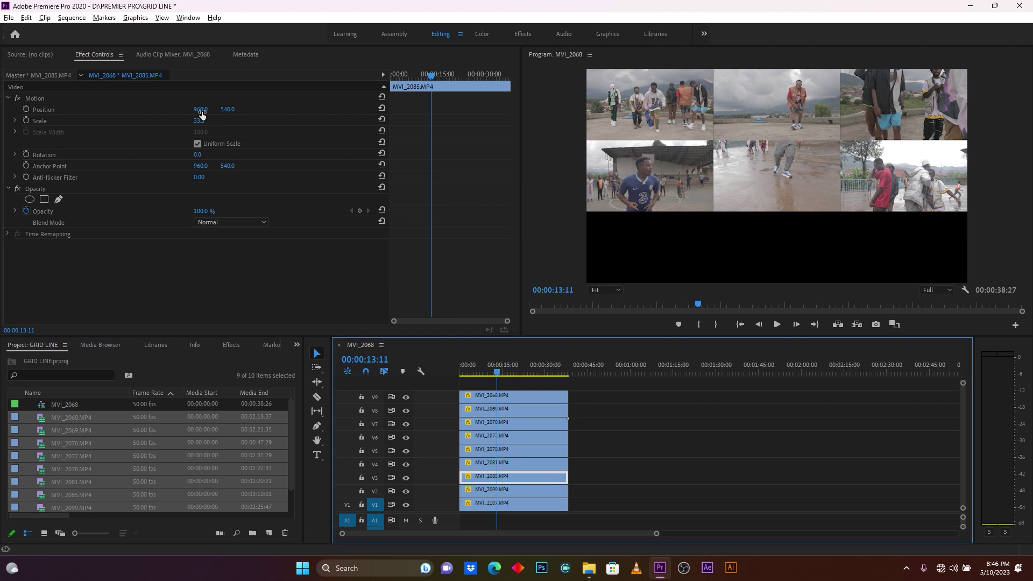
pyautogui.click(202, 109)
pyautogui.write('320')
pyautogui.press('Return')
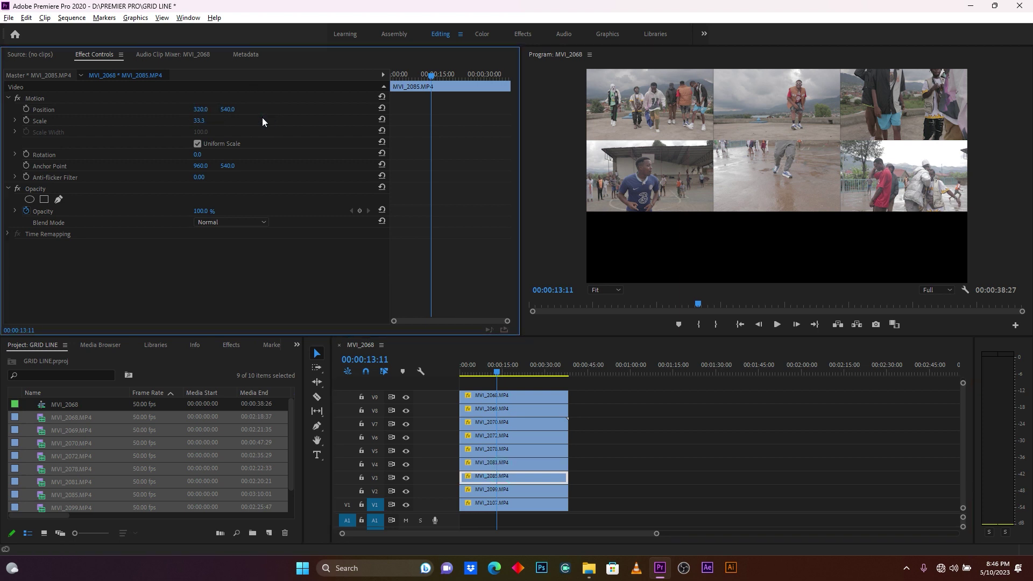
pyautogui.click(231, 110)
pyautogui.write('900')
pyautogui.press('Return')
# Step: Position MVI_2099 on V2 at 960/900 in the bottom-centre cell
pyautogui.click(500, 491)
pyautogui.click(203, 110)
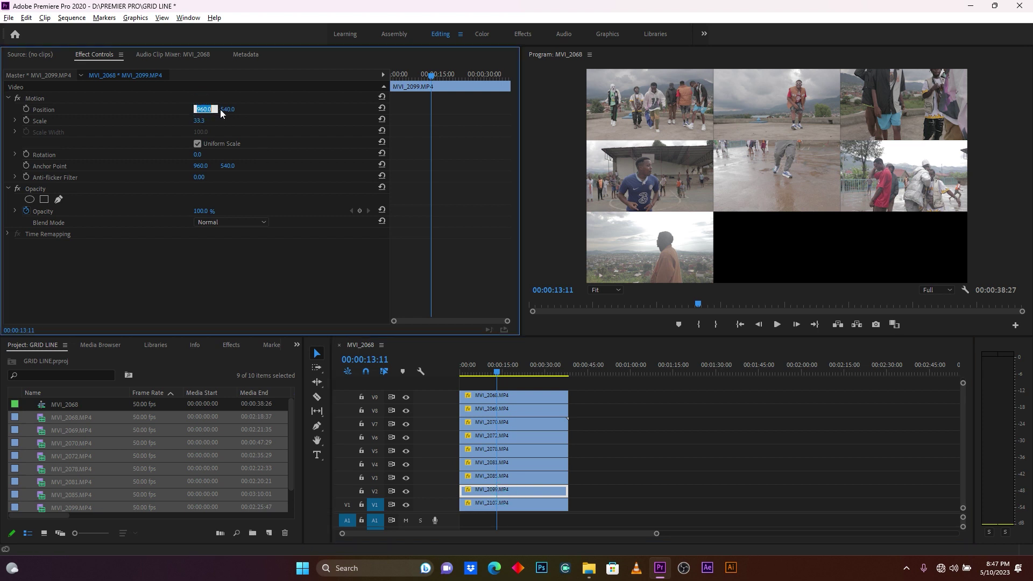
pyautogui.press('Return')
pyautogui.click(226, 109)
pyautogui.write('900')
pyautogui.press('Return')
# Step: Position MVI_2107 at 1600/900 bottom-right, then play the grid from the start
pyautogui.click(528, 504)
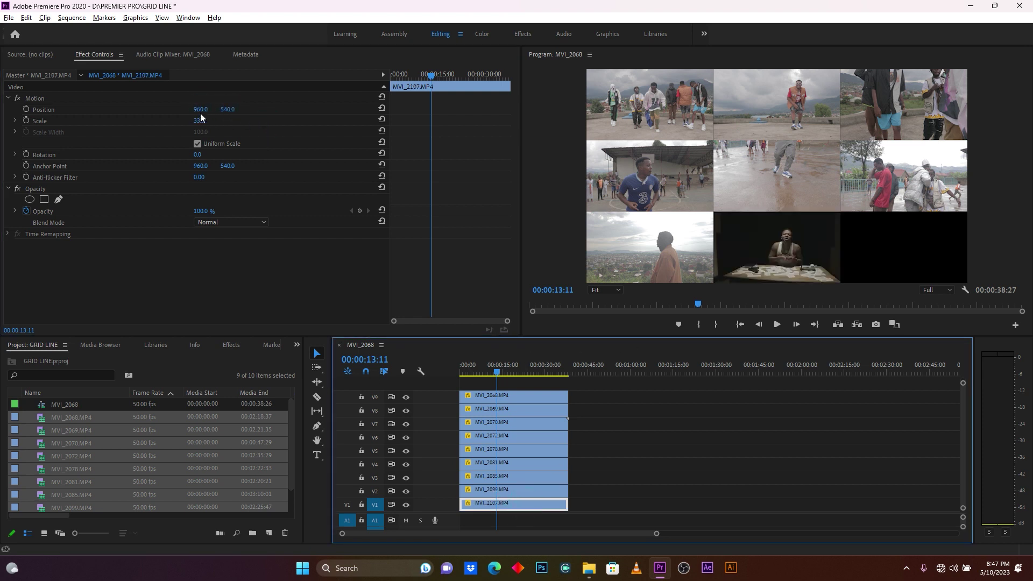
pyautogui.click(202, 110)
pyautogui.write('1600')
pyautogui.press('Return')
pyautogui.click(228, 109)
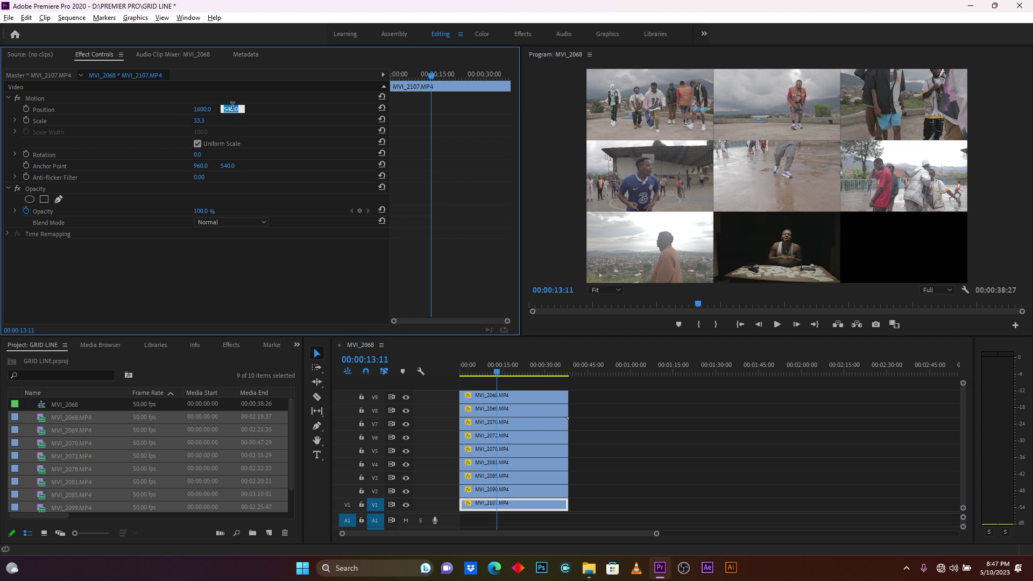
pyautogui.write('900')
pyautogui.press('Return')
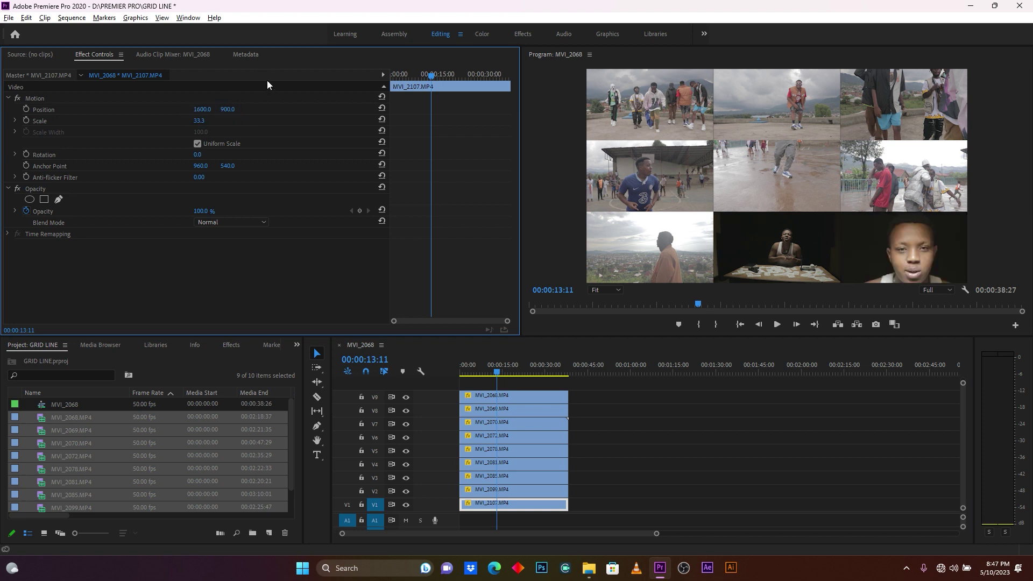
pyautogui.click(483, 372)
pyautogui.press('Home')
pyautogui.press('space')
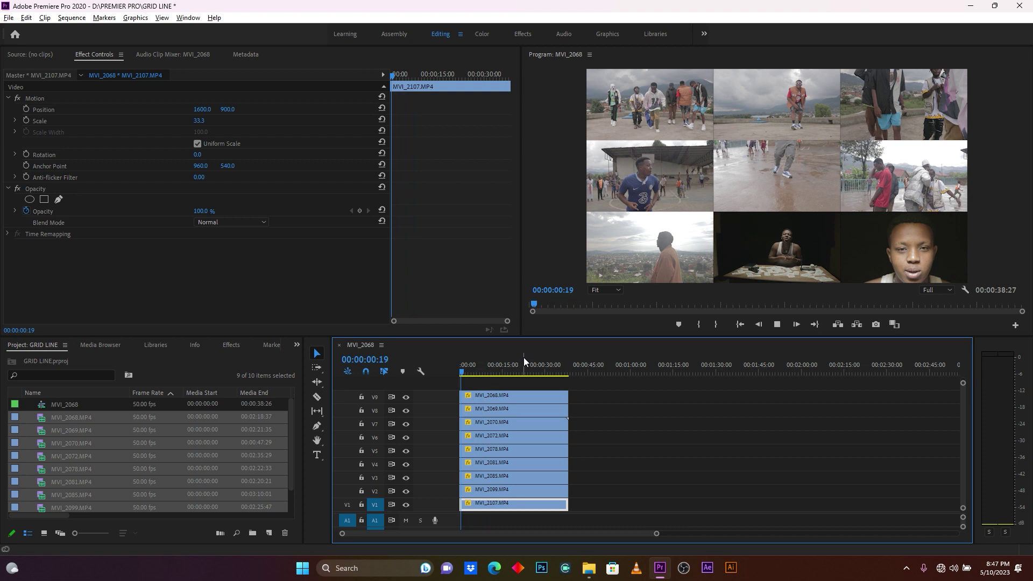
pyautogui.press('space')
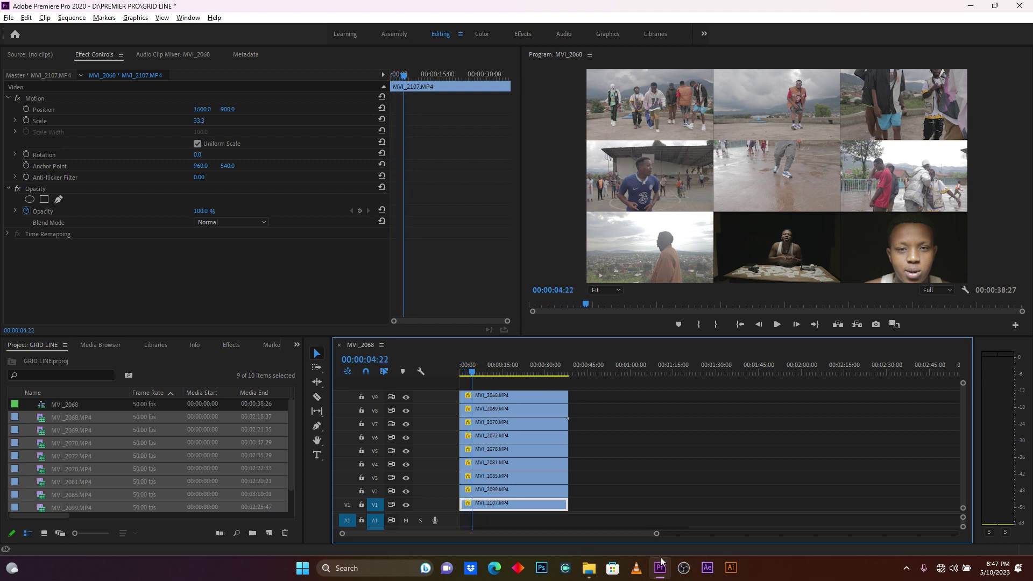
pyautogui.moveTo(656, 533); pyautogui.dragTo(536, 533)
pyautogui.moveTo(509, 367); pyautogui.dragTo(538, 367)
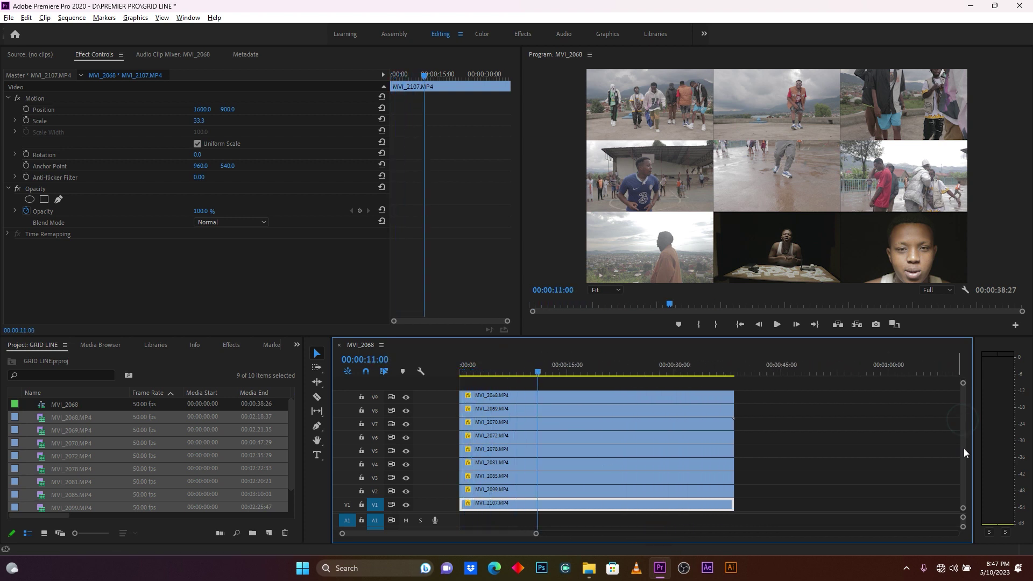
pyautogui.press('space')
pyautogui.press('space')
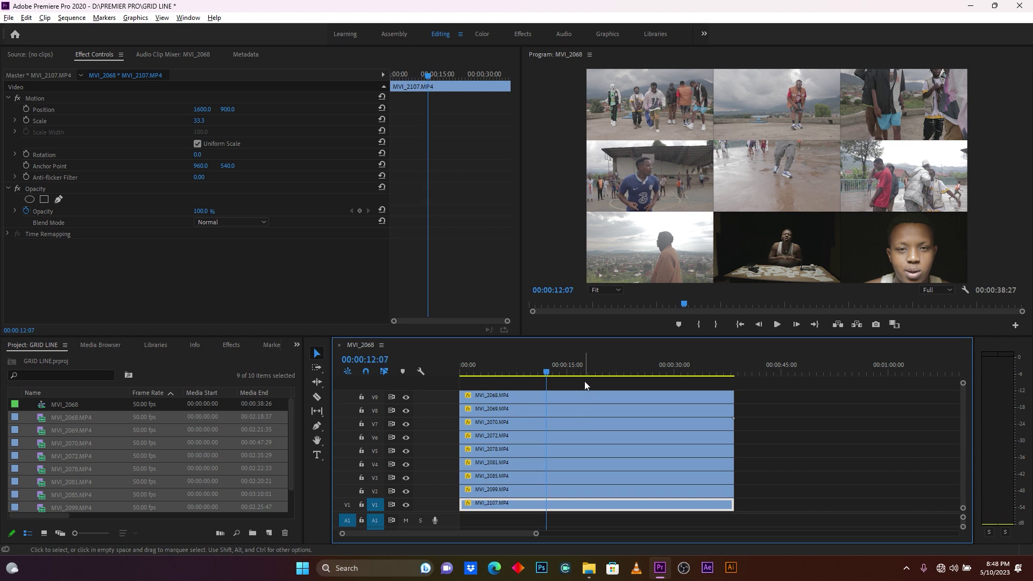
pyautogui.click(777, 325)
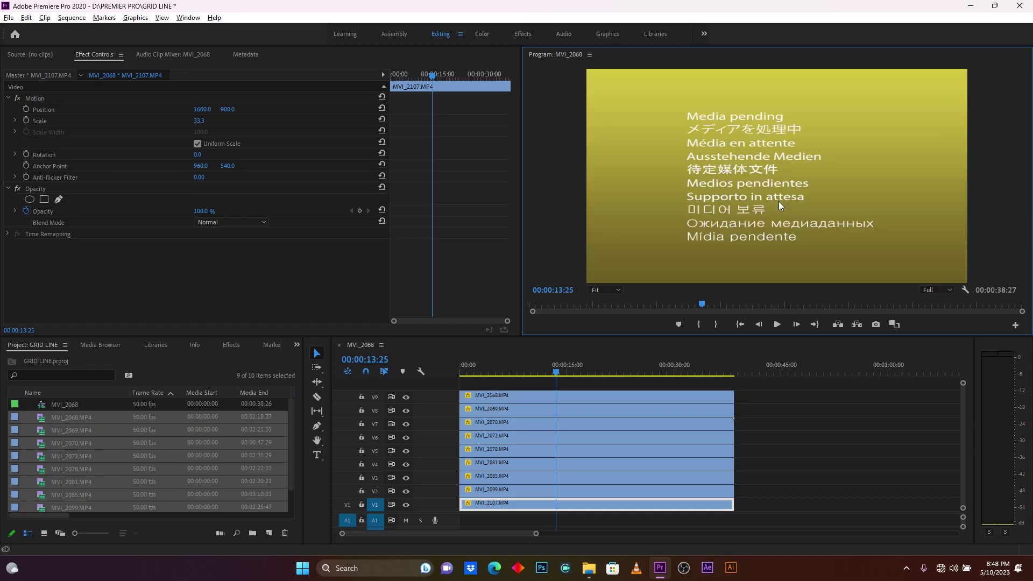
pyautogui.click(558, 368)
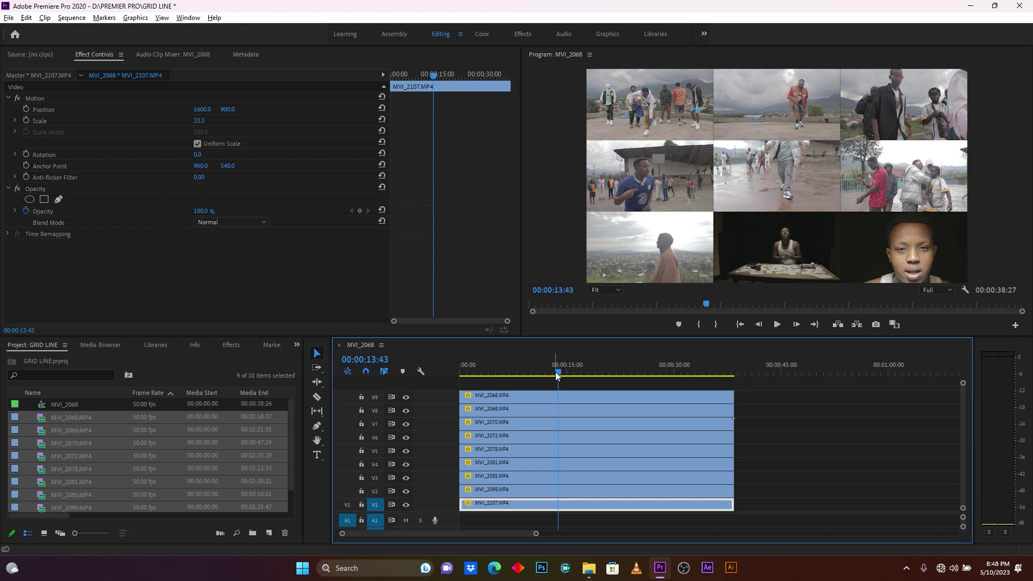
pyautogui.press('Home')
pyautogui.press('space')
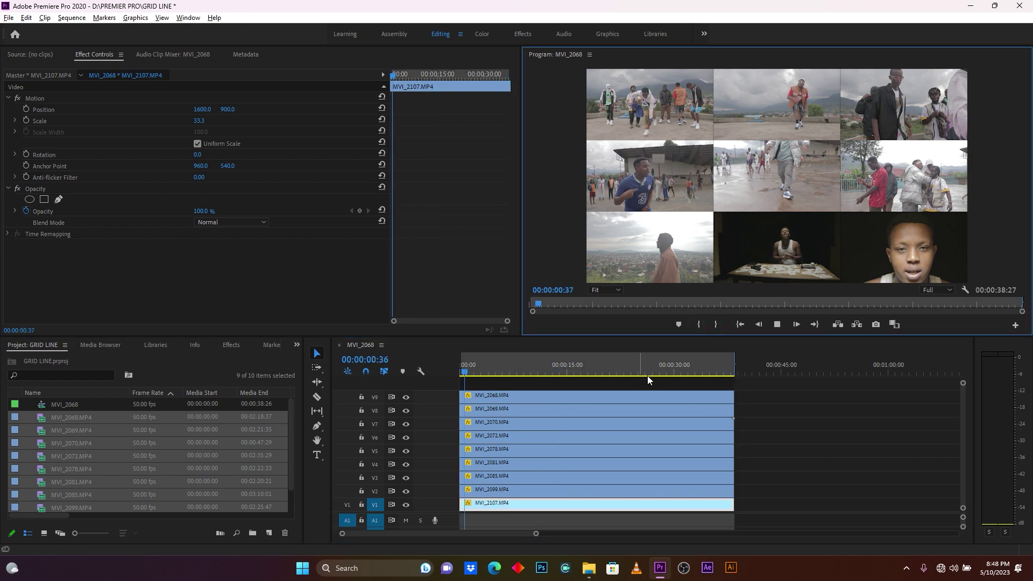
# Step: Deselect the clips, pause playback at 00:00:03:49 and pick the Pen tool
pyautogui.click(764, 453)
pyautogui.rightClick(592, 502)
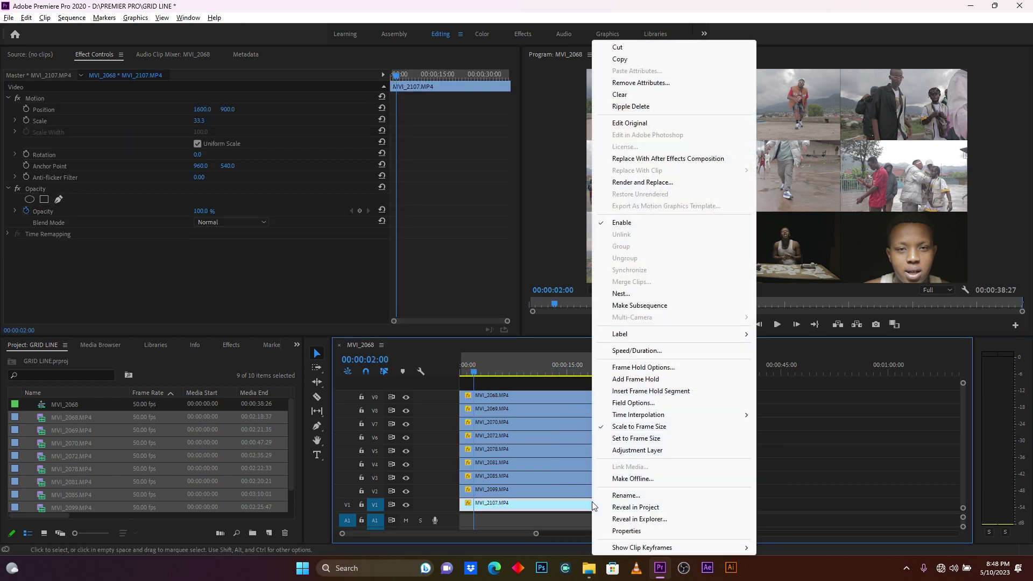
pyautogui.click(832, 464)
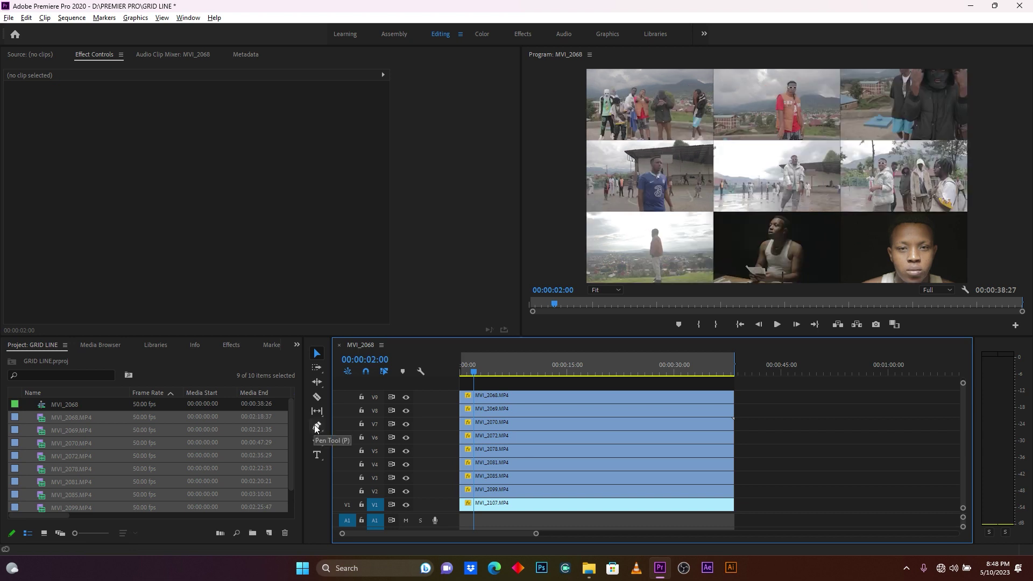
pyautogui.press('space')
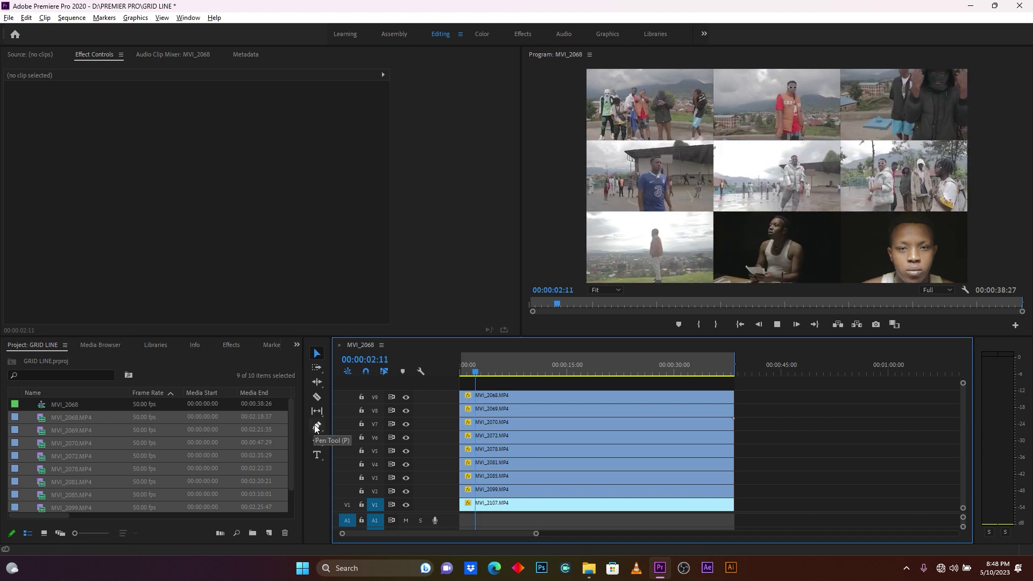
pyautogui.press('space')
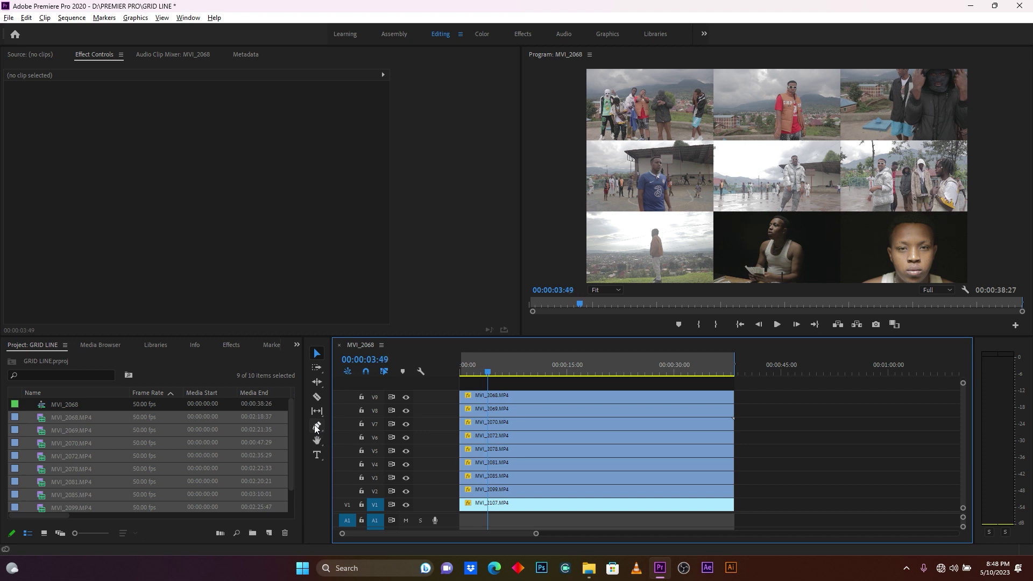
pyautogui.click(316, 427)
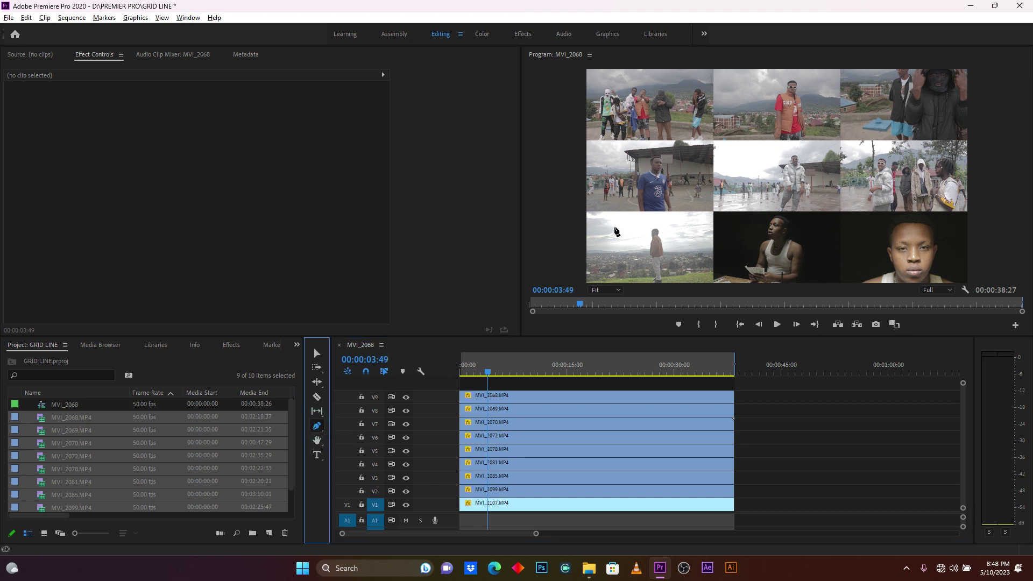
# Step: Draw a closed Pen path across the grid between the middle and bottom rows
pyautogui.click(589, 215)
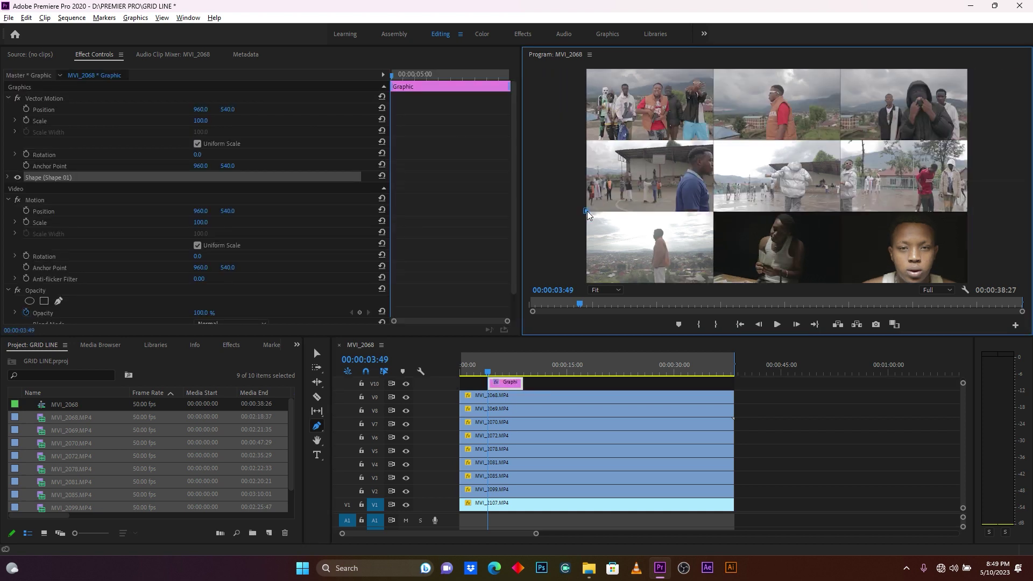
pyautogui.click(968, 214)
pyautogui.click(969, 215)
pyautogui.click(587, 213)
# Step: Turn off the shape's fill and give it a white stroke of width 19.0
pyautogui.click(8, 178)
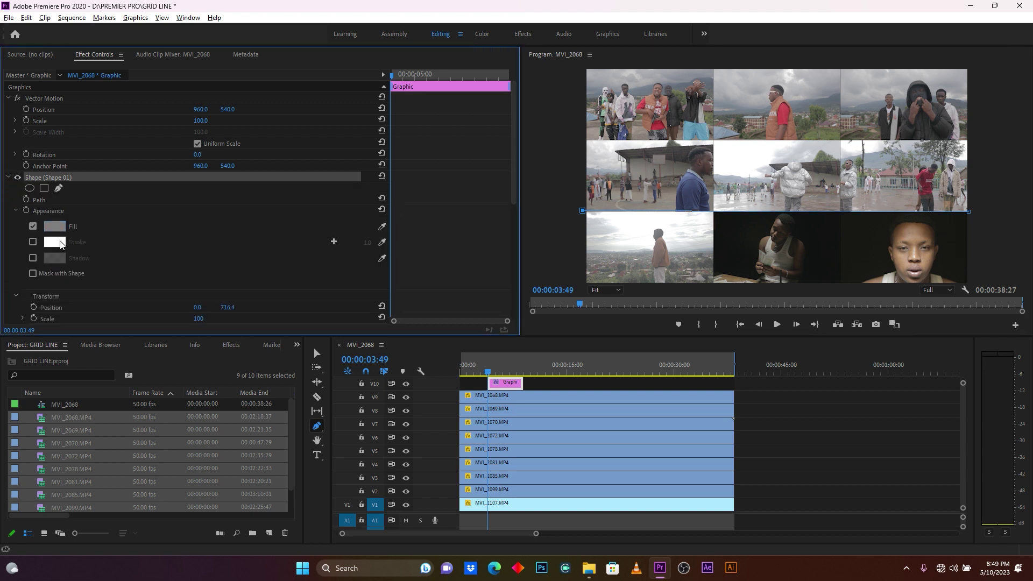
pyautogui.click(33, 226)
pyautogui.click(32, 242)
pyautogui.moveTo(365, 242); pyautogui.dragTo(334, 241)
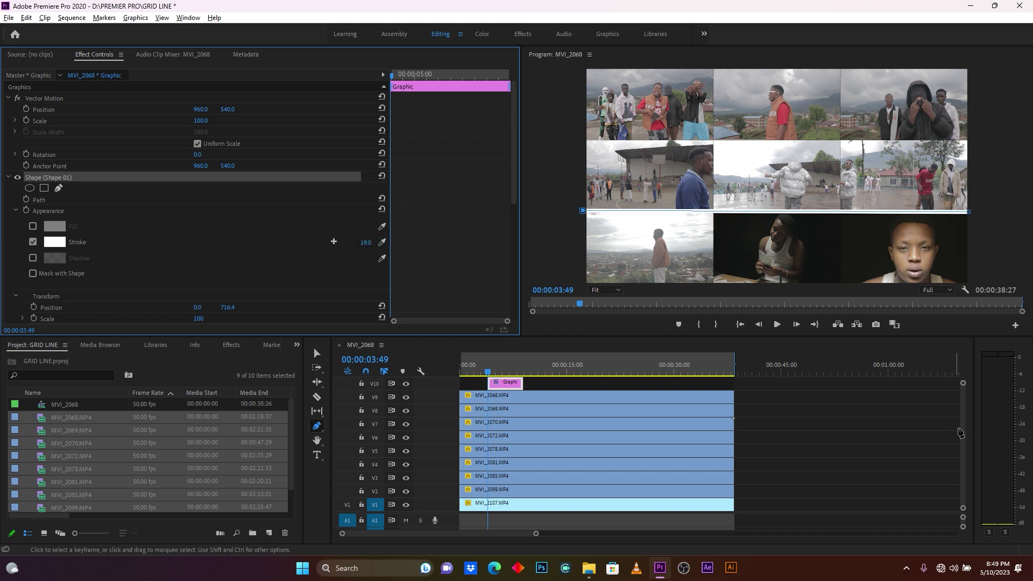
pyautogui.click(964, 429)
pyautogui.scroll(2, 964, 429)
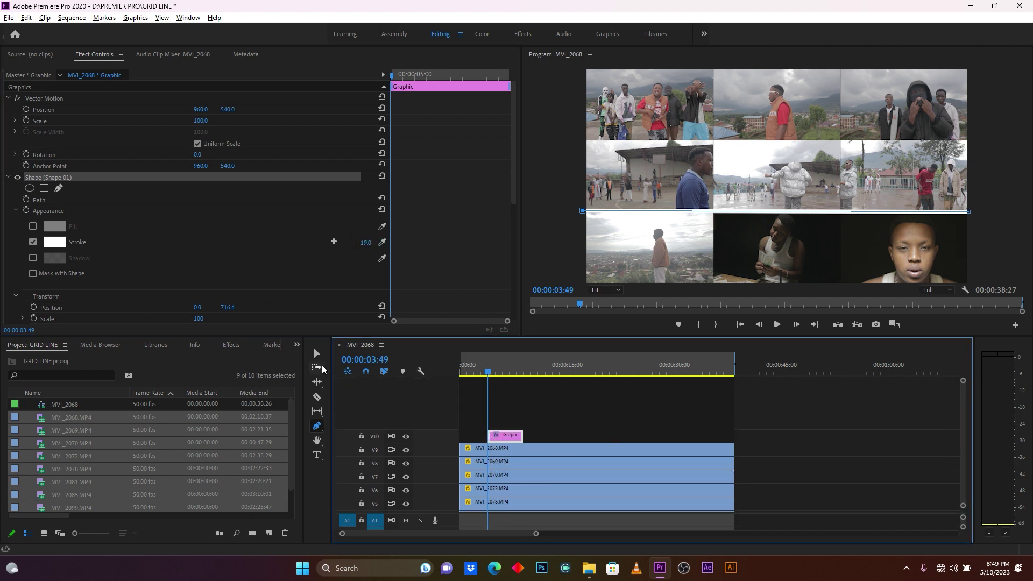
# Step: Extend the Graphic line clip so it spans from the sequence start to the end of the videos
pyautogui.click(317, 354)
pyautogui.moveTo(485, 434); pyautogui.dragTo(461, 435)
pyautogui.moveTo(531, 435); pyautogui.dragTo(733, 435)
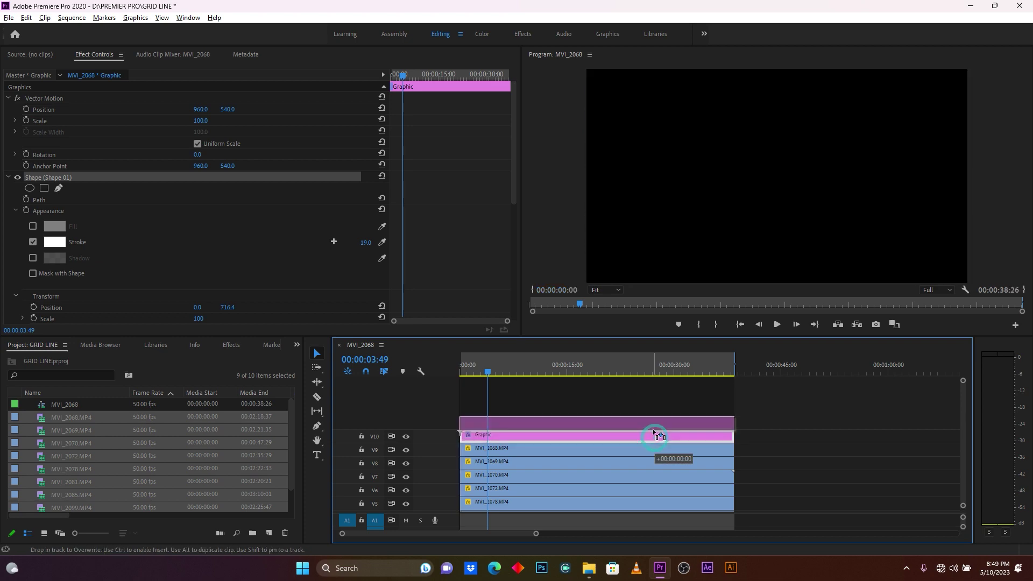
# Step: Set the V11 line copy's Position Y to 185, between the top and middle rows
pyautogui.scroll(-3, 653, 434)
pyautogui.moveTo(962, 428); pyautogui.dragTo(964, 401)
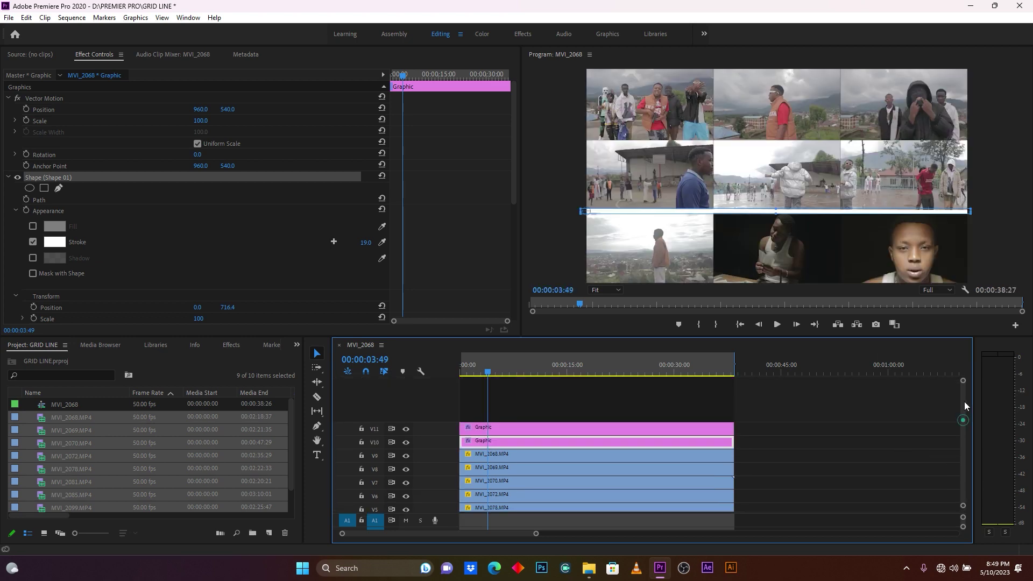
pyautogui.click(563, 426)
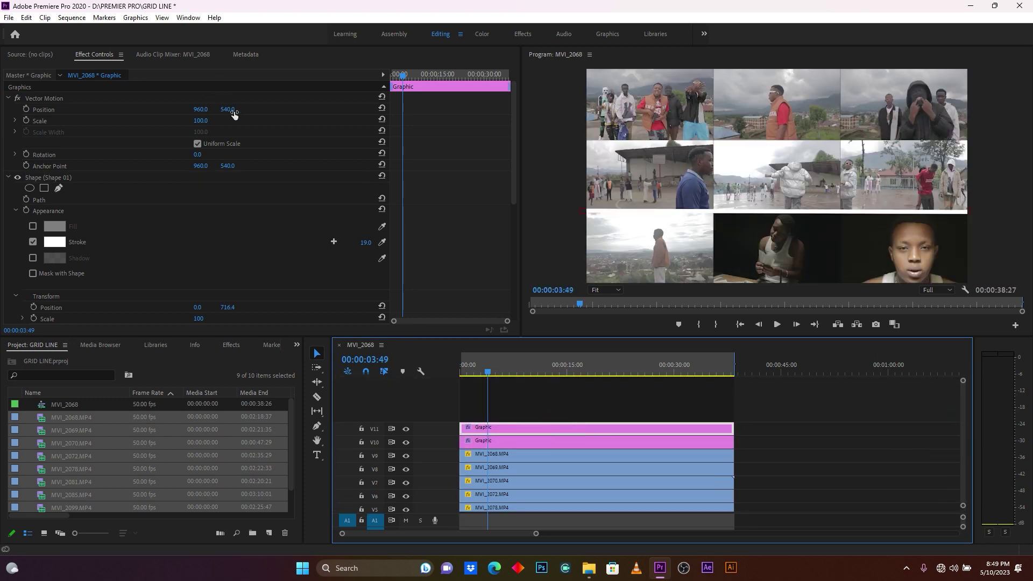
pyautogui.moveTo(227, 109); pyautogui.dragTo(132, 109)
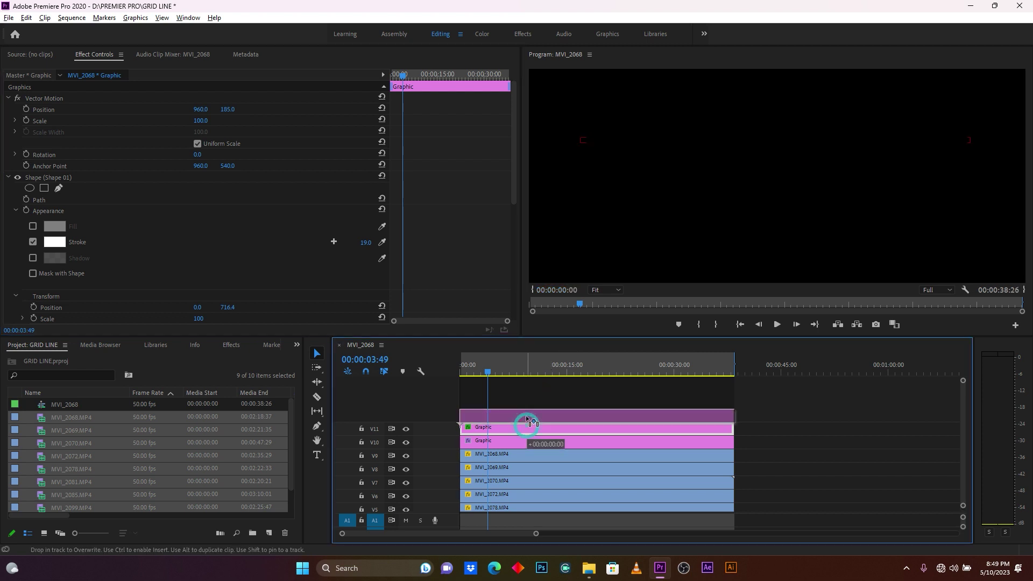
pyautogui.scroll(-3, 543, 390)
pyautogui.scroll(3, 963, 428)
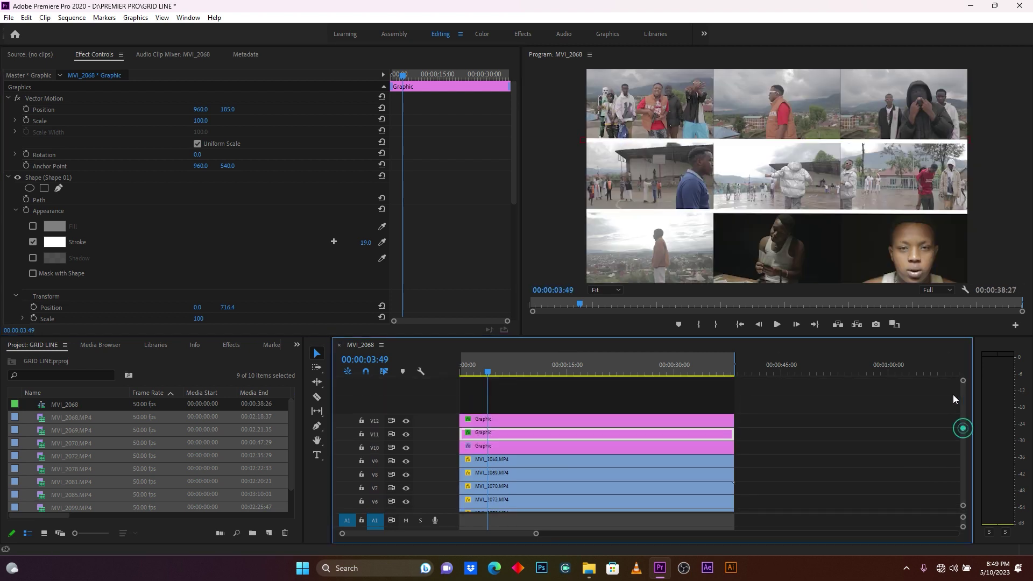
# Step: Rotate the V12 line 90° and set Position X to 827, between the first and second columns
pyautogui.click(534, 419)
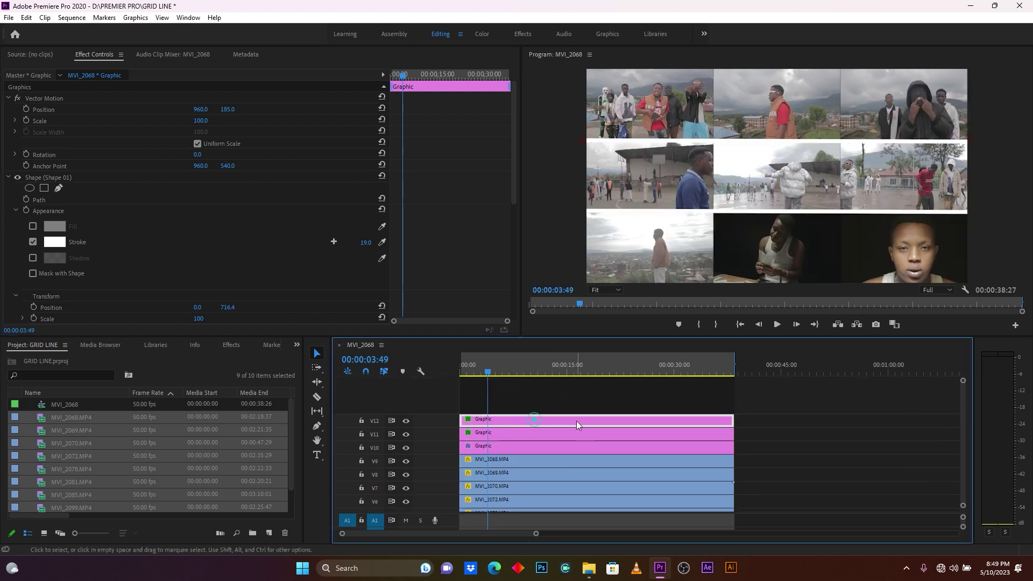
pyautogui.click(199, 155)
pyautogui.moveTo(199, 156); pyautogui.dragTo(247, 156)
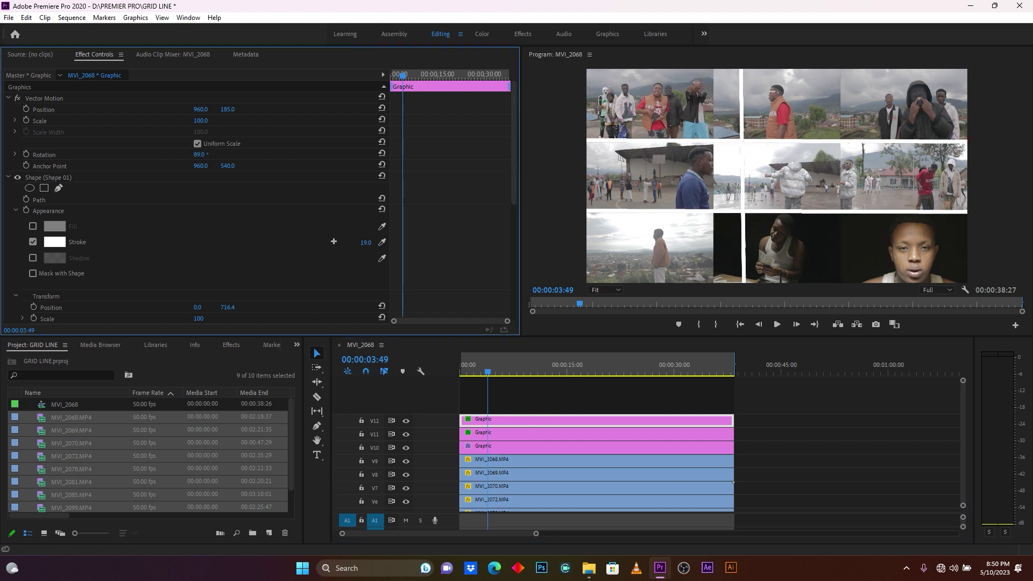
pyautogui.click(202, 155)
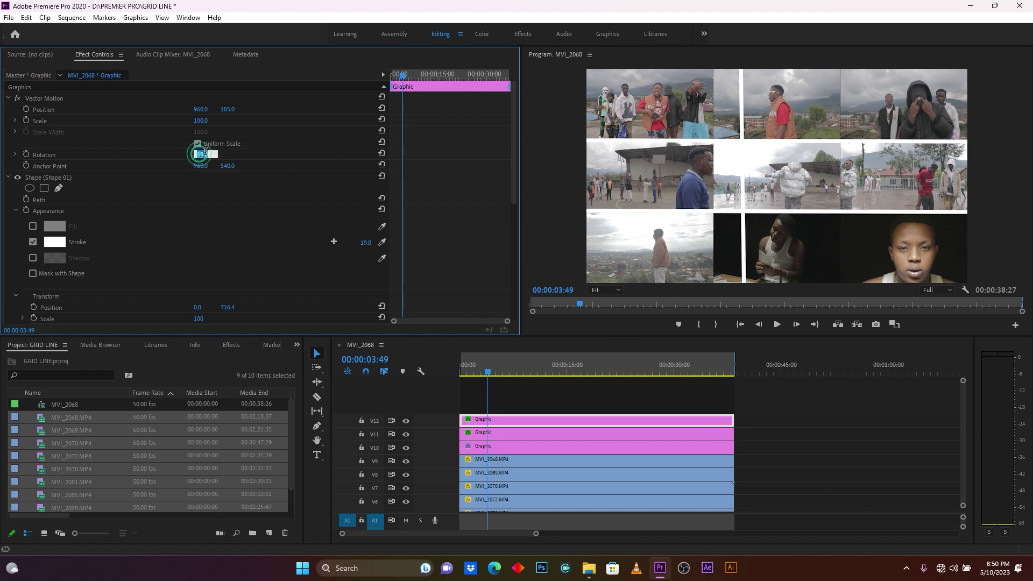
pyautogui.write('90')
pyautogui.press('Return')
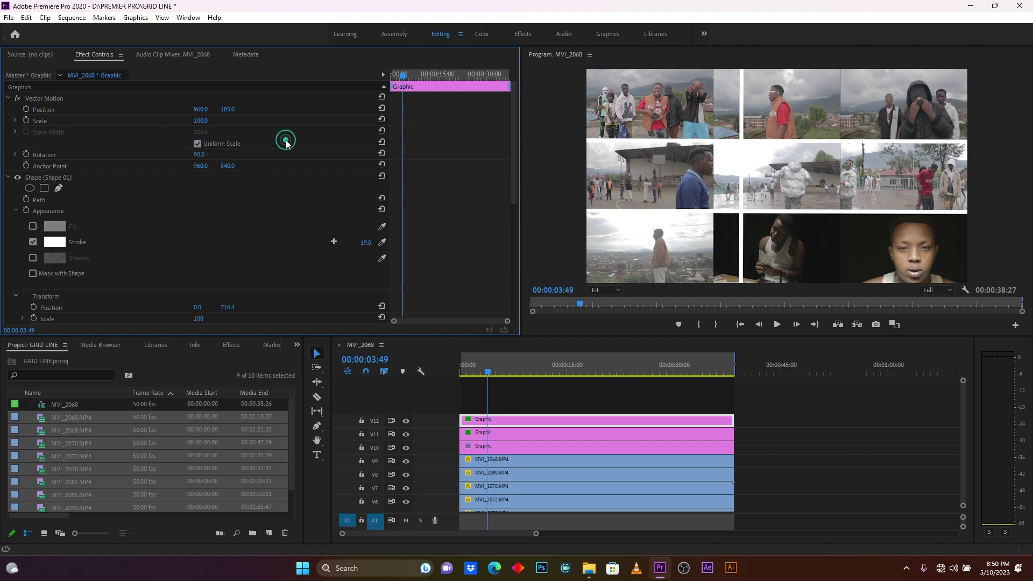
pyautogui.moveTo(203, 113); pyautogui.dragTo(127, 112)
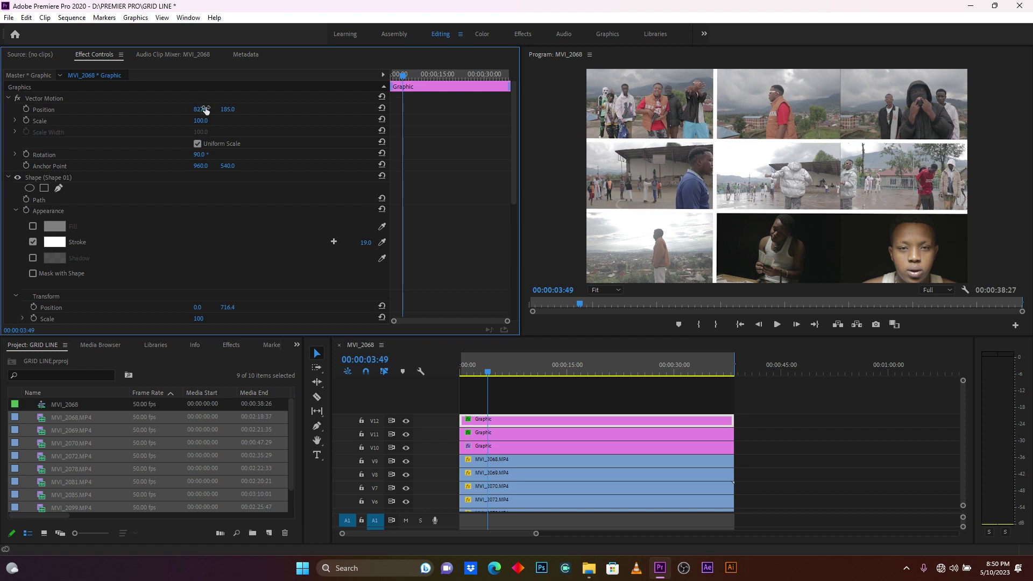
# Step: Set the V13 line copy's Position X to 1466, between the middle and right columns
pyautogui.click(540, 418)
pyautogui.scroll(-3, 814, 427)
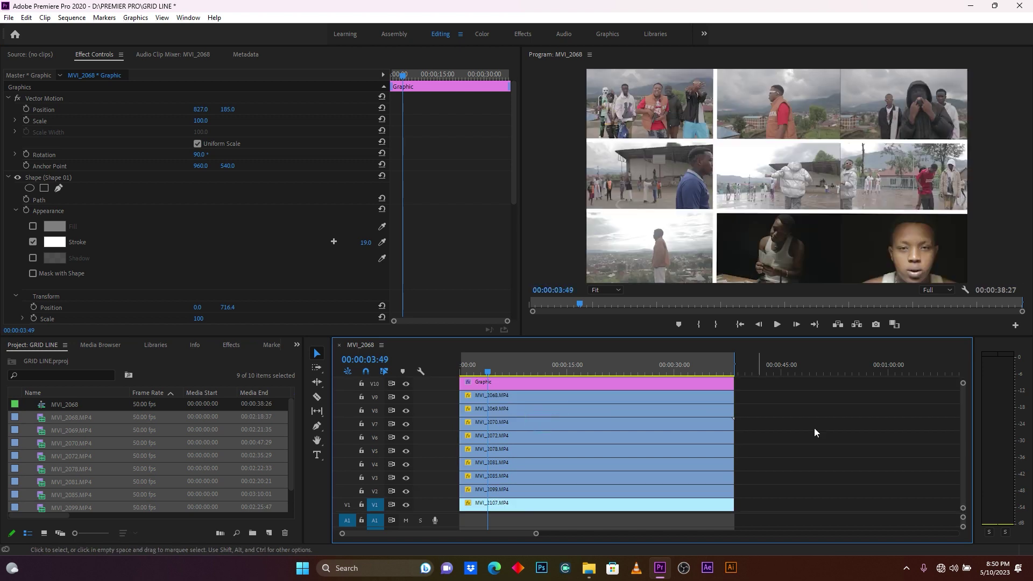
pyautogui.moveTo(964, 421); pyautogui.dragTo(966, 383)
pyautogui.click(586, 411)
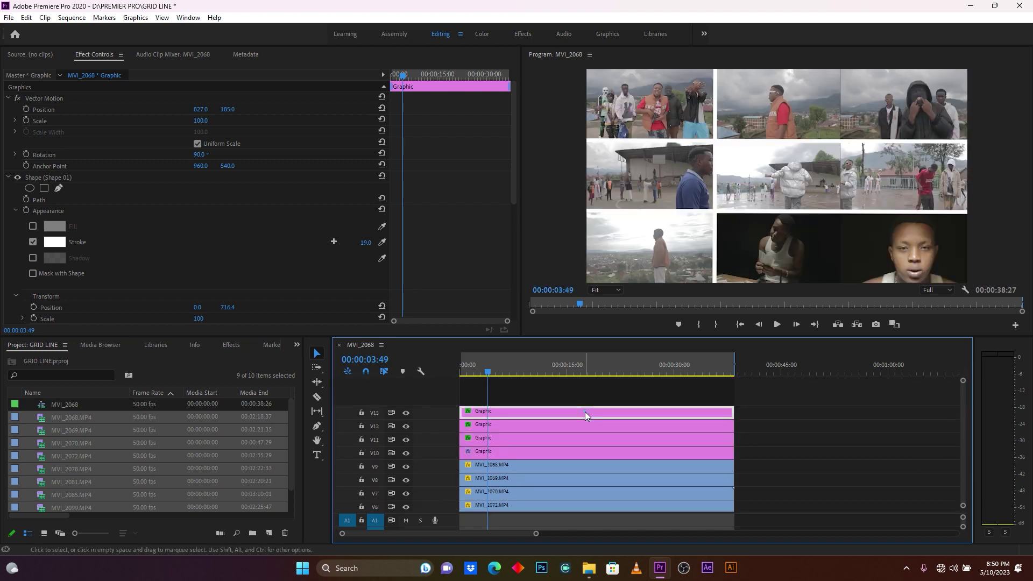
pyautogui.moveTo(201, 109); pyautogui.dragTo(544, 109)
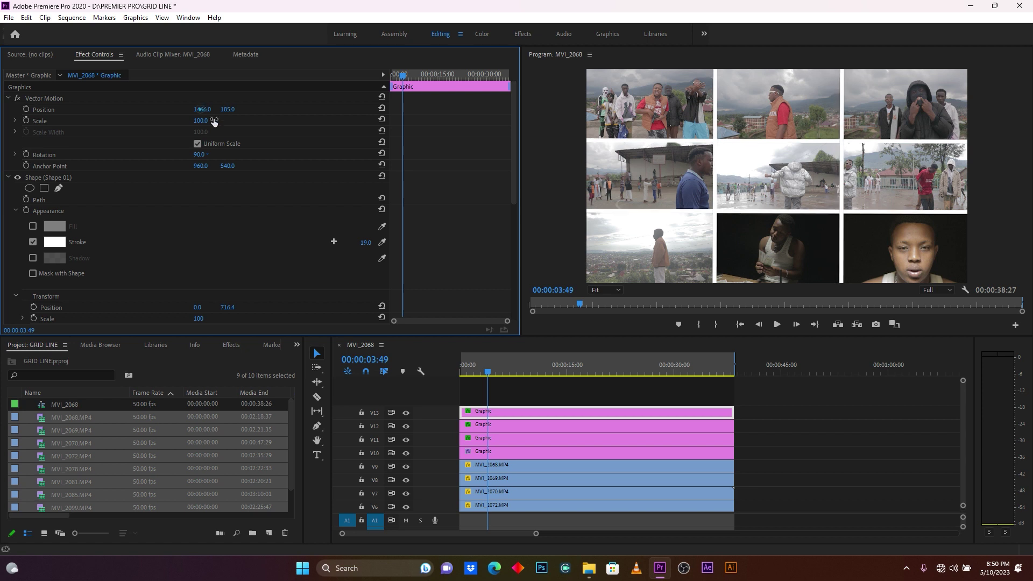